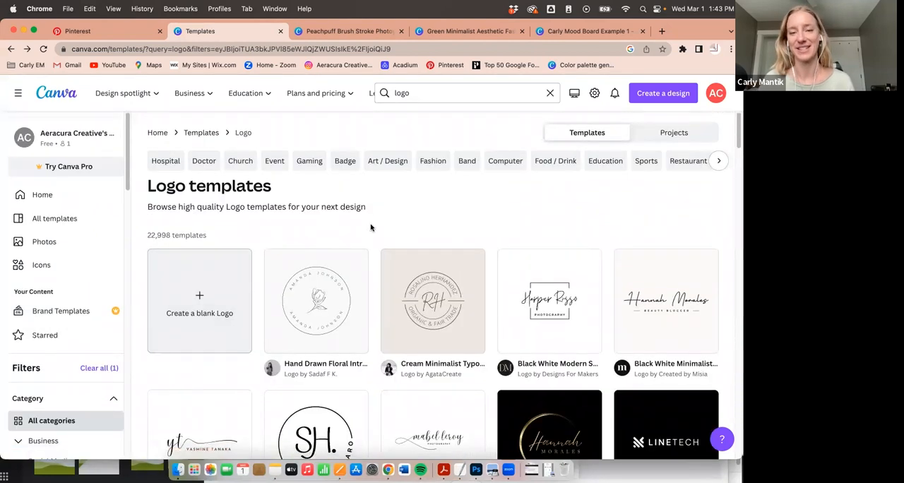
- Filter the logo templates by the Elegant style
scroll(371, 226, down, 1)
scroll(371, 226, down, 2)
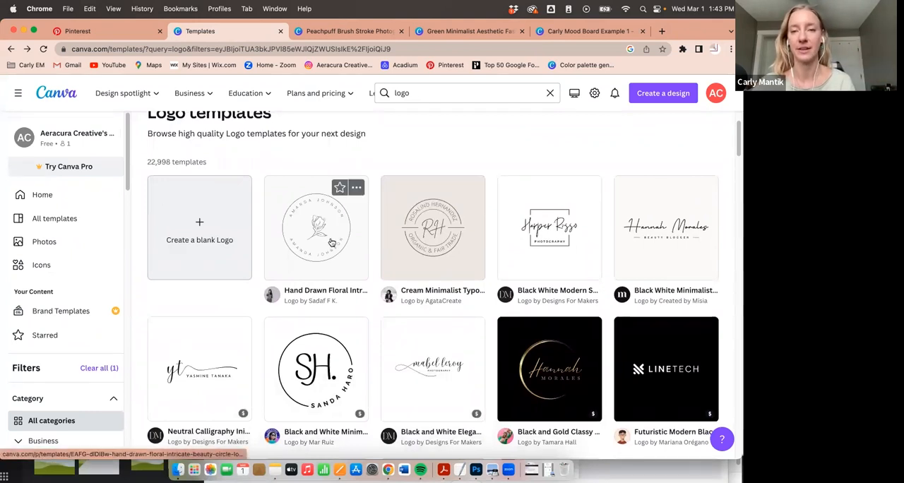
scroll(41, 266, down, 5)
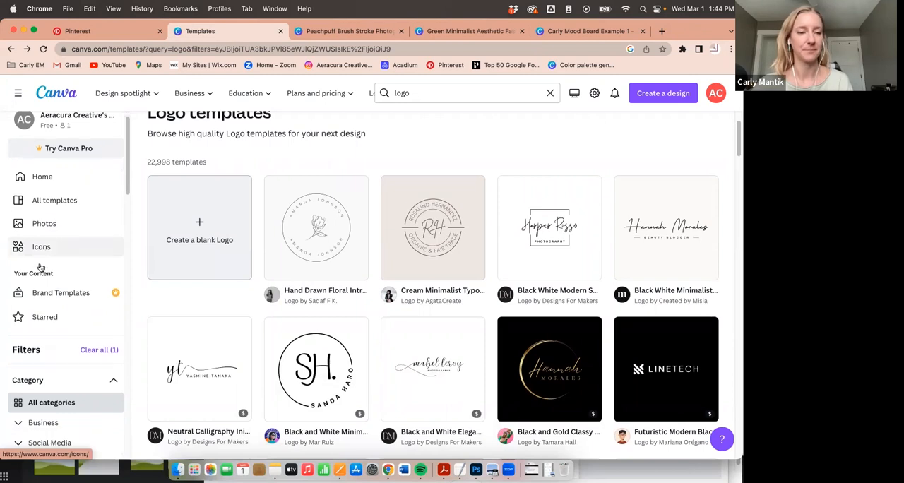
scroll(40, 267, down, 5)
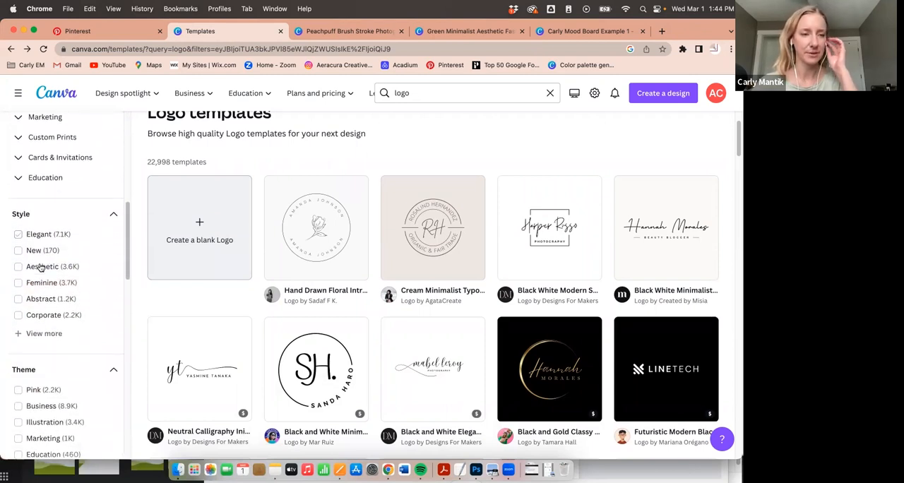
click(21, 236)
- Expand the theme filters and narrow the logo templates to the Art theme
scroll(34, 334, down, 3)
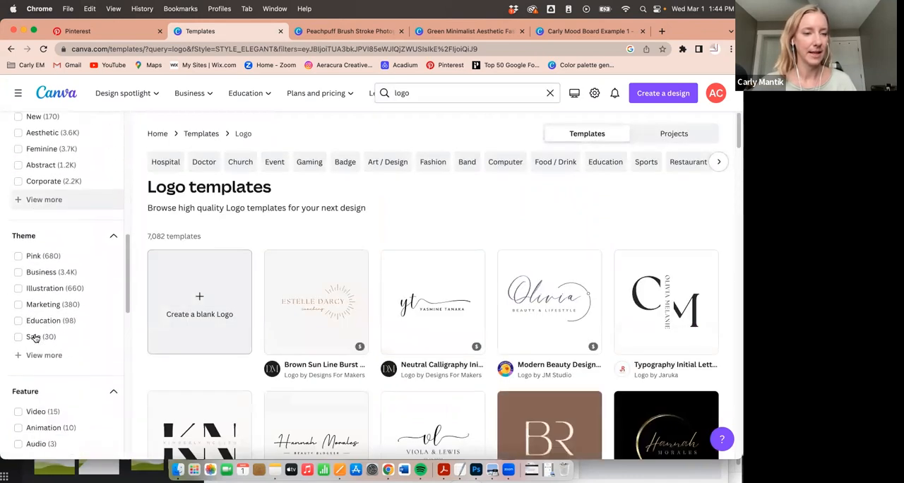
click(33, 353)
scroll(31, 350, down, 3)
scroll(32, 339, down, 1)
click(31, 340)
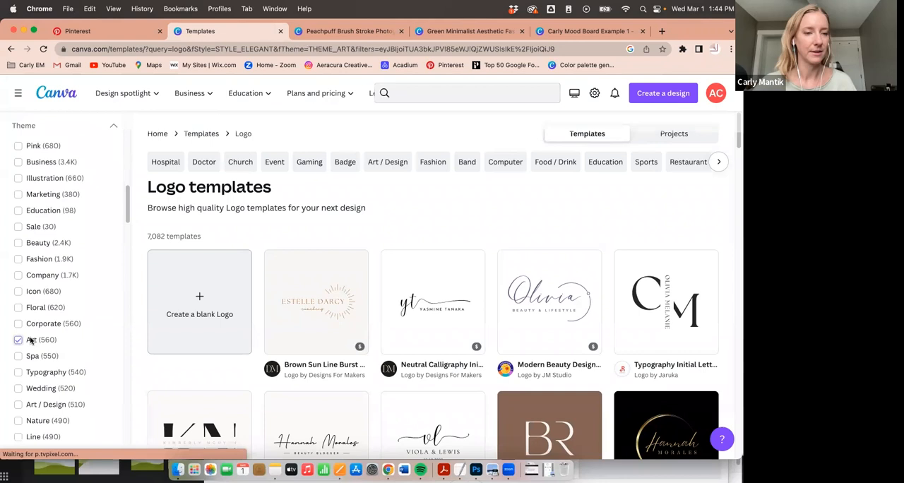
- Browse the filtered logo templates and open the botanical "Flower boutique" template for customizing
scroll(31, 342, down, 3)
scroll(31, 341, down, 1)
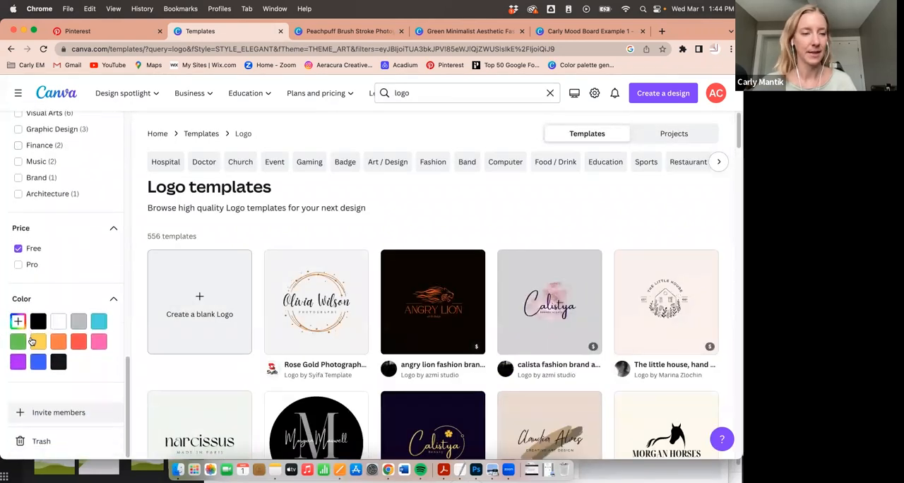
scroll(72, 209, up, 3)
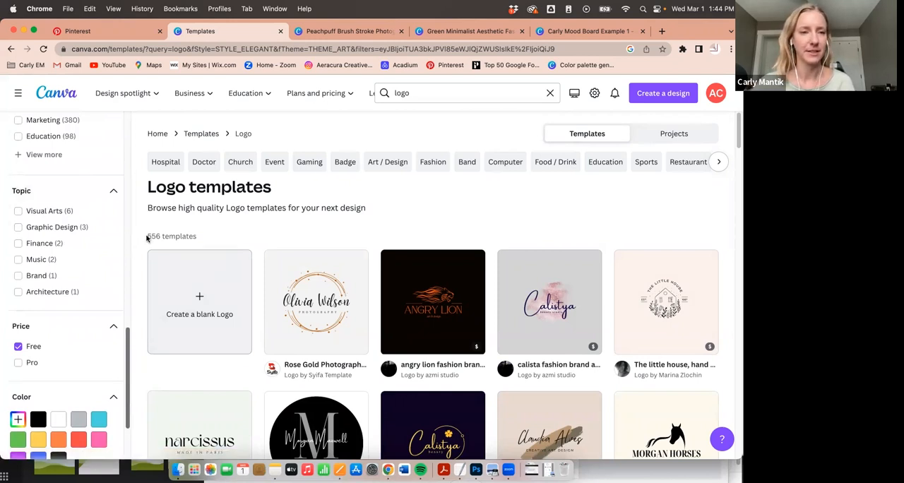
scroll(347, 227, down, 3)
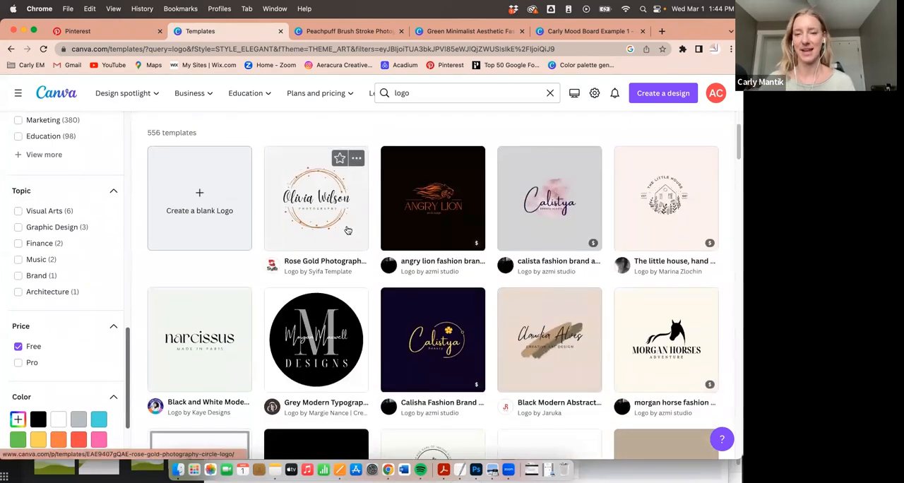
scroll(314, 261, down, 2)
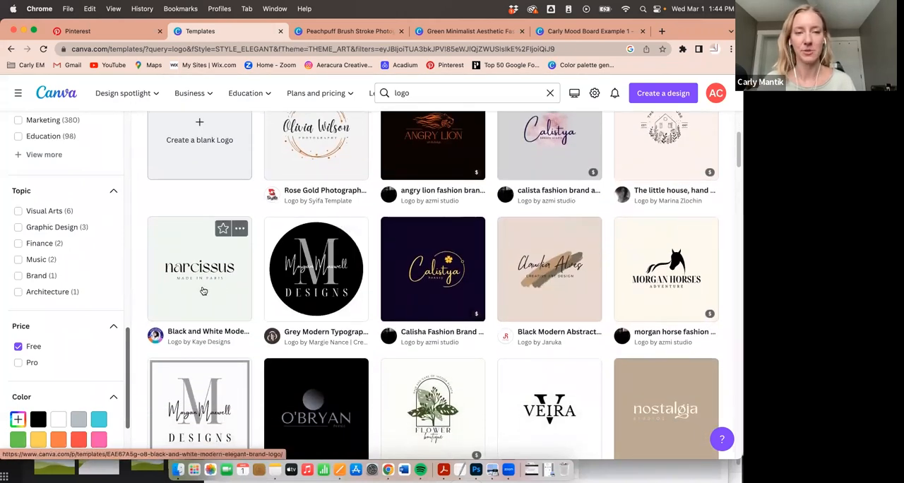
scroll(203, 290, down, 4)
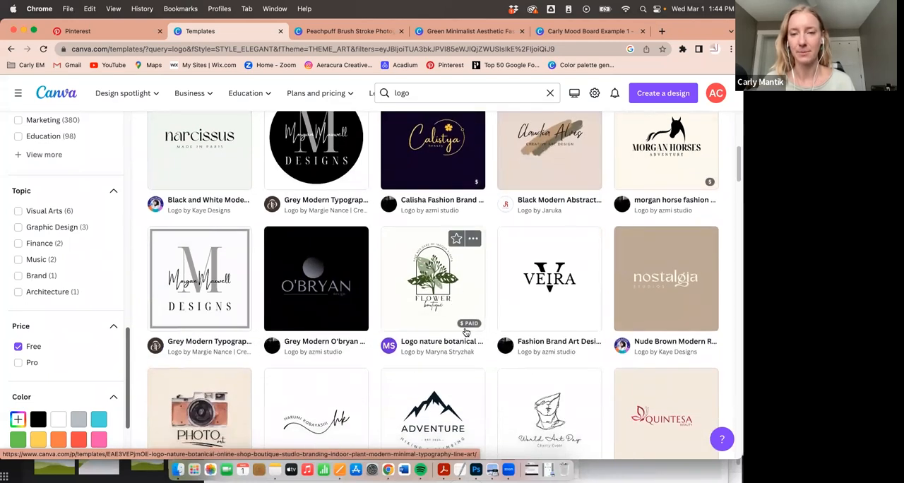
mouse_move(468, 325)
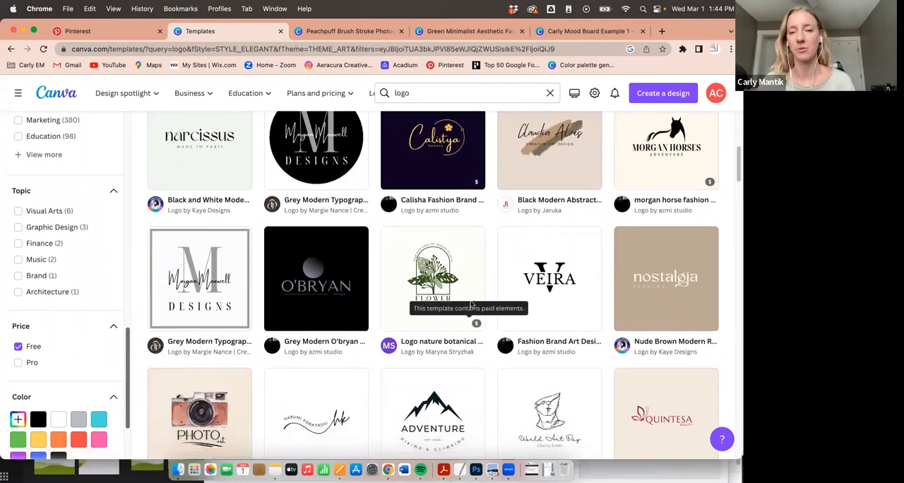
scroll(566, 287, down, 3)
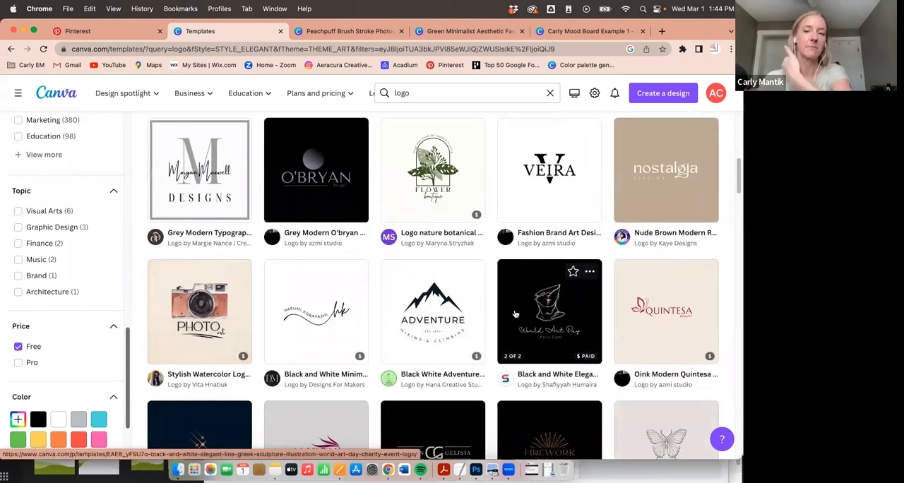
click(418, 169)
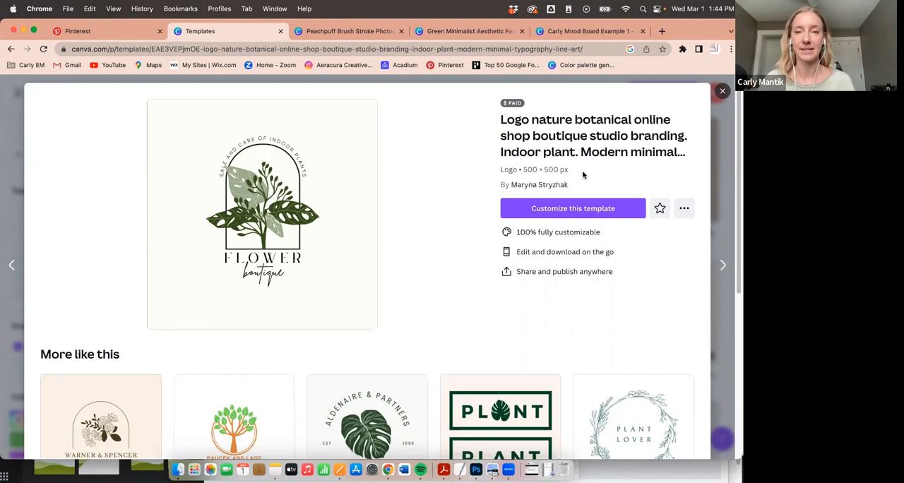
click(557, 209)
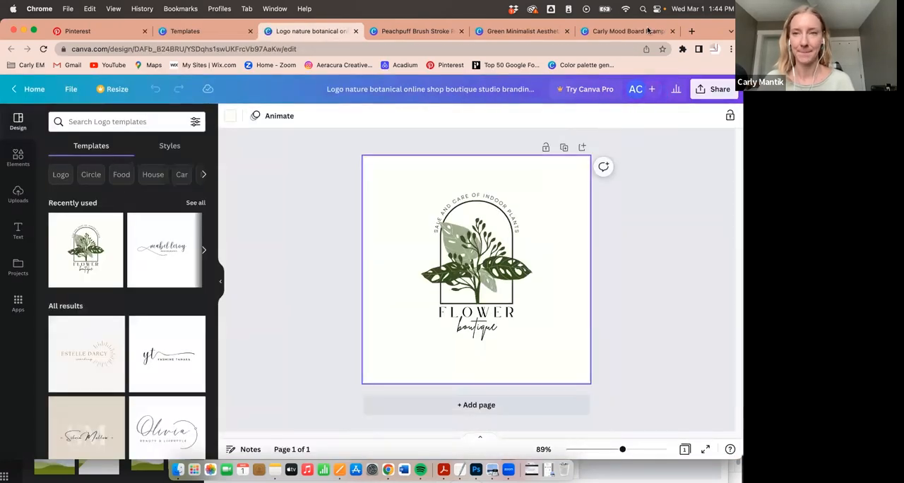
- Check the purchase option for removing the watermark from the premium branch image in the logo
click(465, 246)
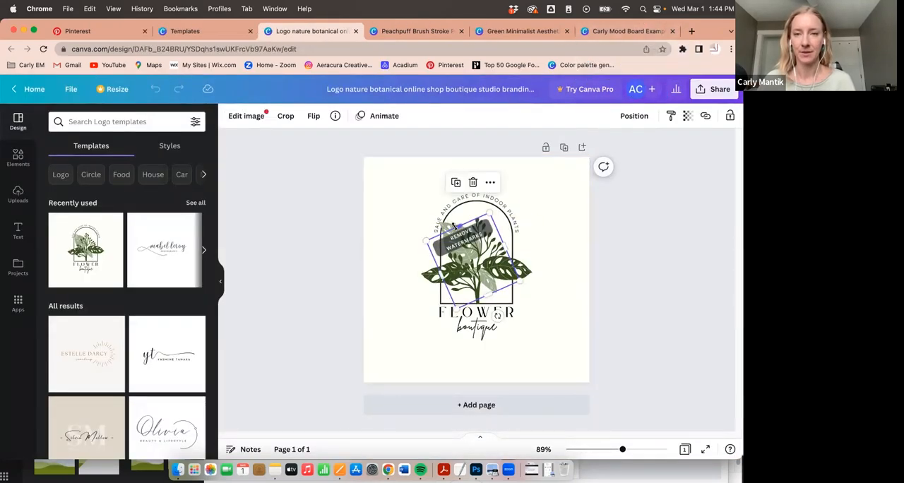
click(465, 245)
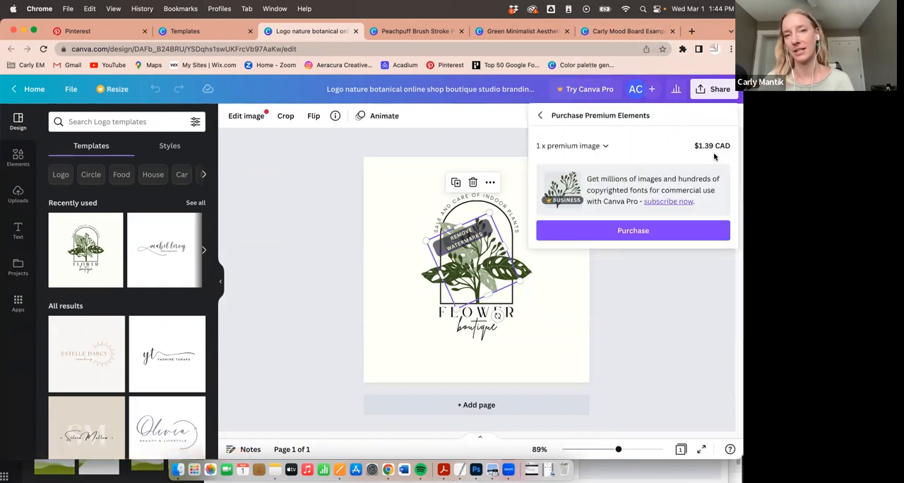
click(424, 151)
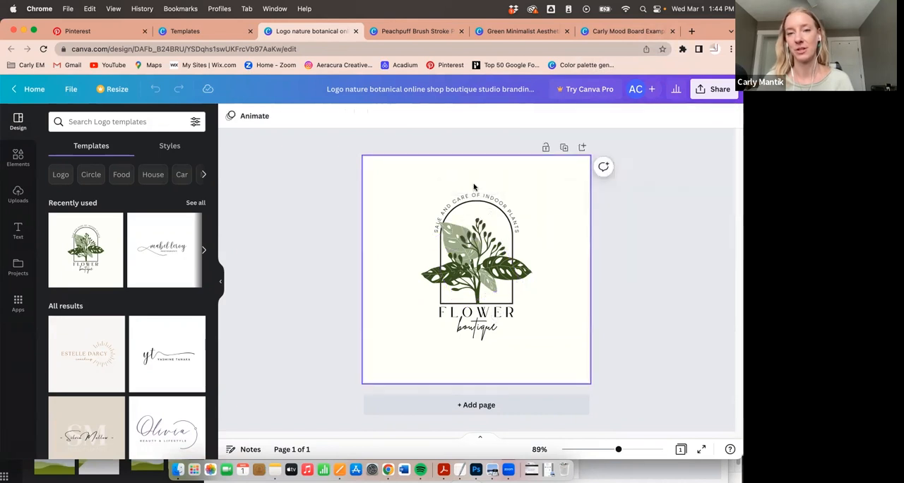
- Add a blank second page to the logo design
mouse_move(470, 263)
mouse_down()
mouse_move(433, 272)
mouse_move(385, 256)
mouse_move(463, 283)
mouse_move(467, 264)
mouse_up()
click(629, 244)
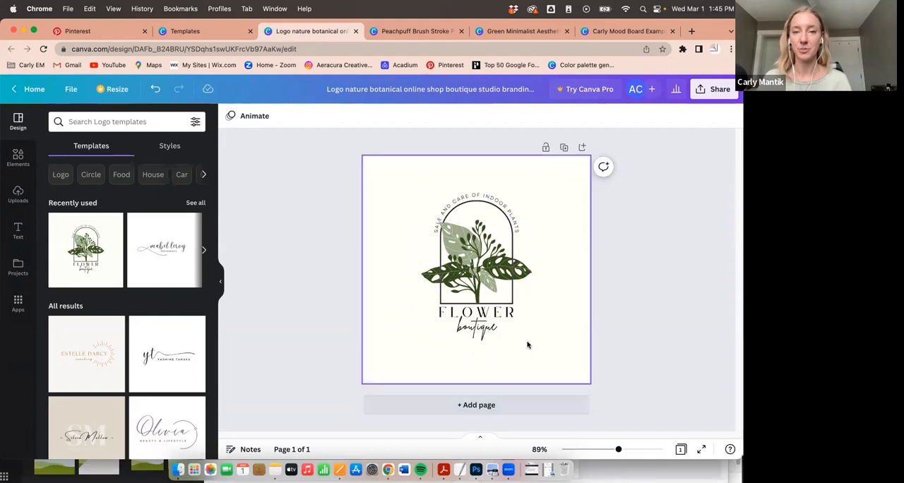
click(463, 407)
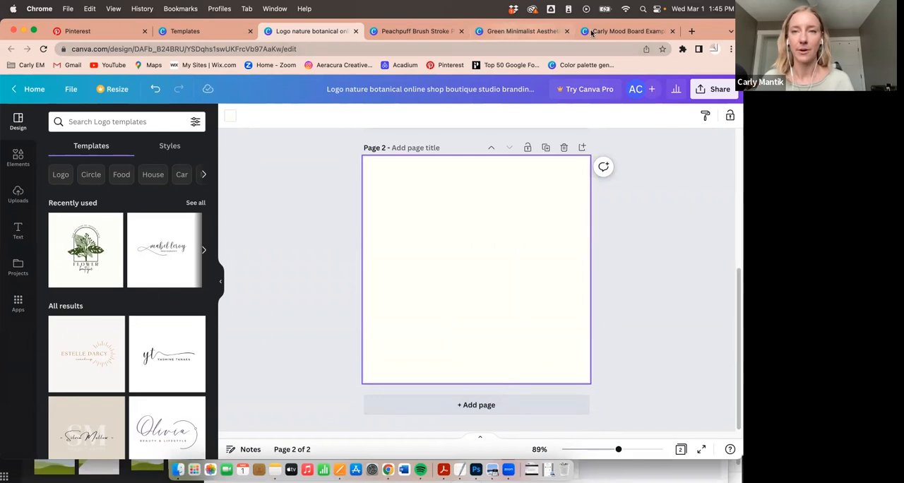
- Switch to the mood board design and look up the hex code of the off-white swatch
click(626, 32)
click(546, 330)
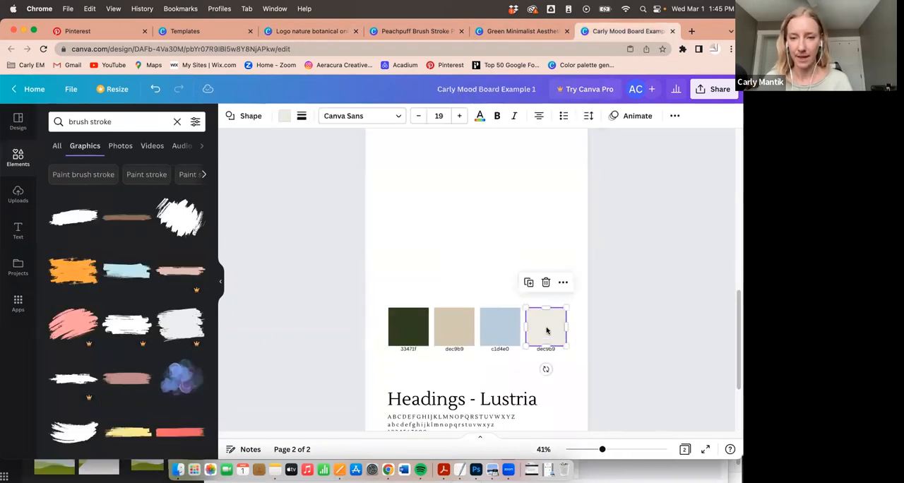
click(284, 116)
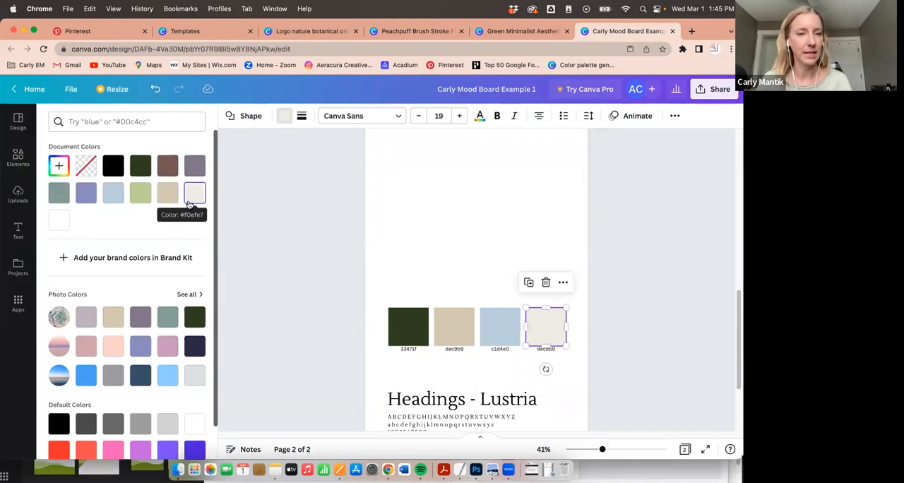
- Replace the label under the mood board's off-white swatch with the hex code f0efe7 and copy it
click(546, 350)
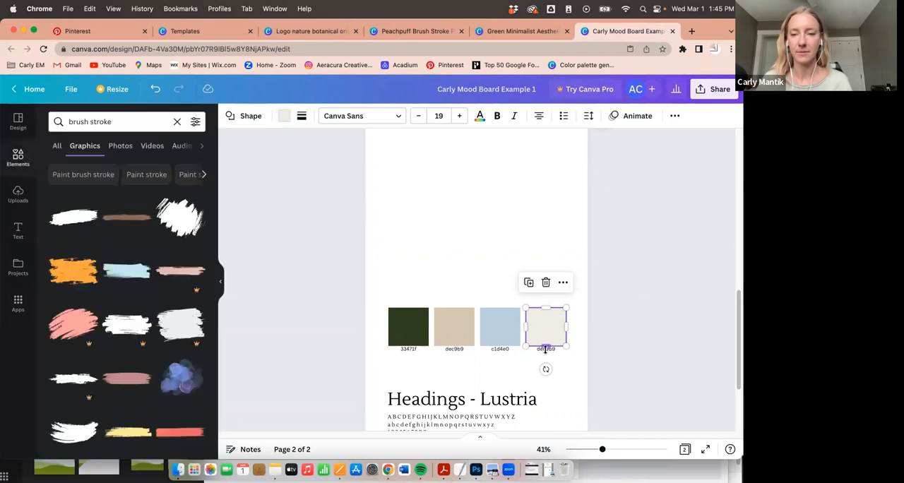
click(538, 348)
click(538, 349)
text(f0ef)
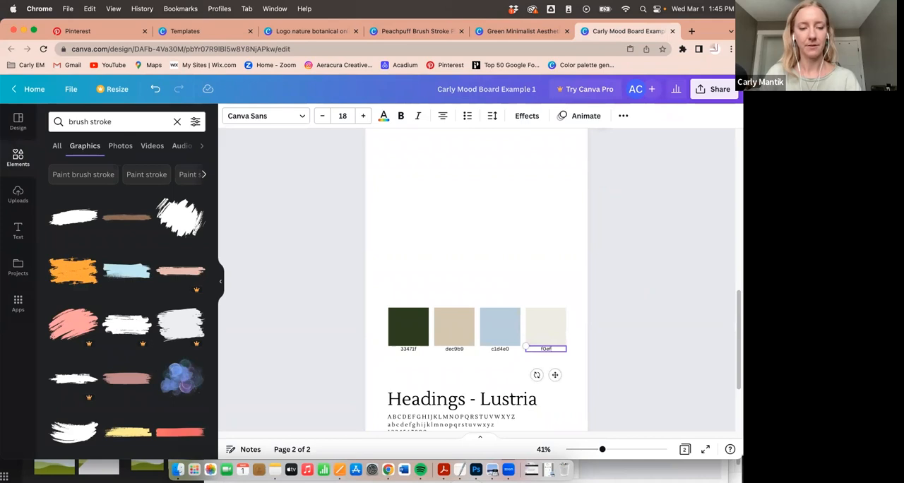
text(37)
key(Return)
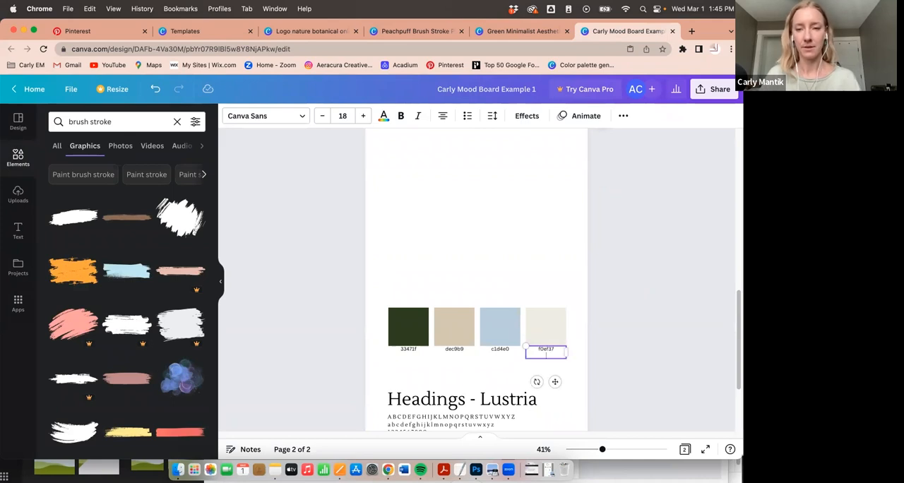
key(BackSpace)
key(super+c)
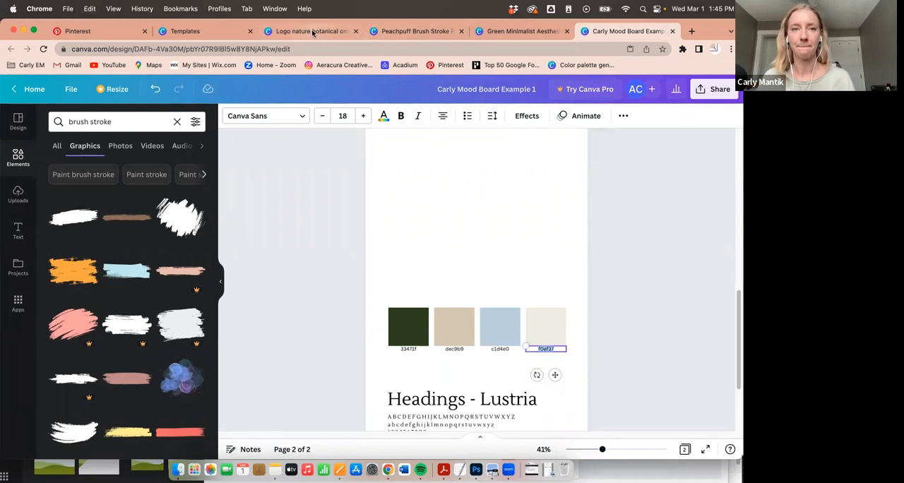
- Set the background of page 2 in the botanical logo design to f0efe7, correcting the pasted code and copying it
click(313, 32)
click(226, 119)
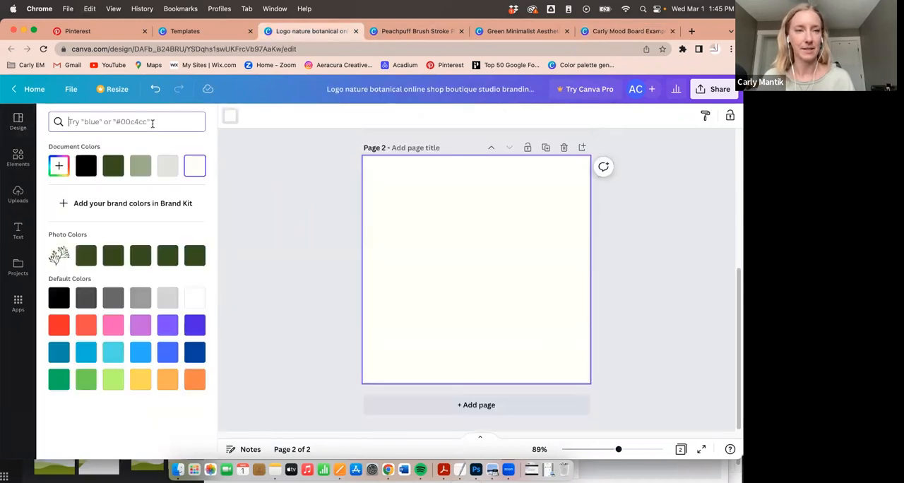
key(super+v)
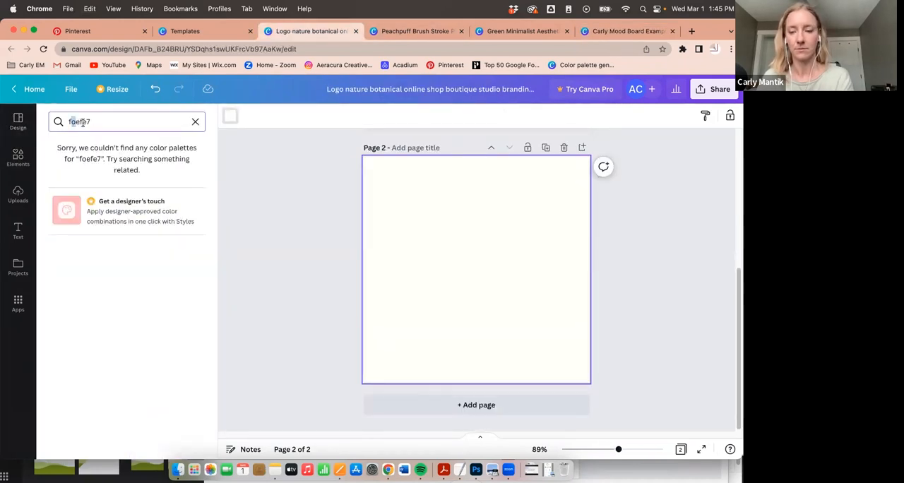
text(0)
click(59, 166)
double_click(127, 122)
key(super+c)
click(648, 250)
- Copy the arch outline from the page 1 logo onto page 2
scroll(648, 251, up, 1)
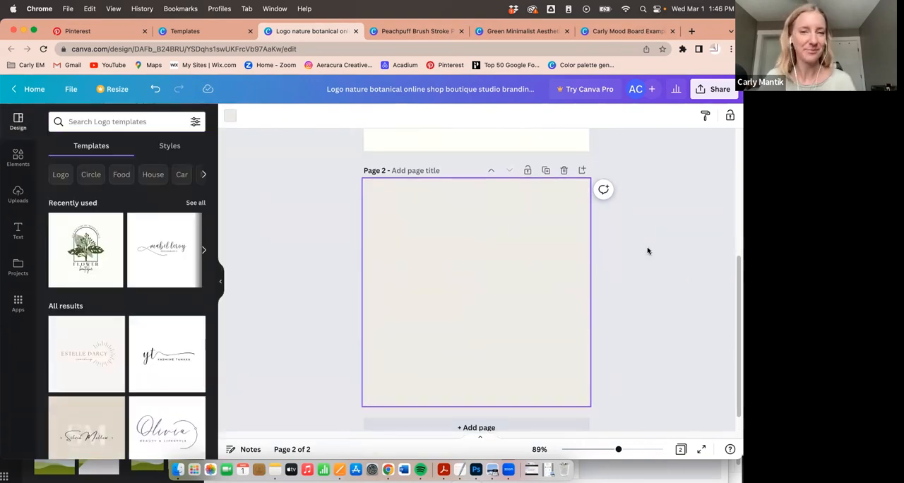
scroll(533, 268, up, 2)
scroll(535, 274, down, 3)
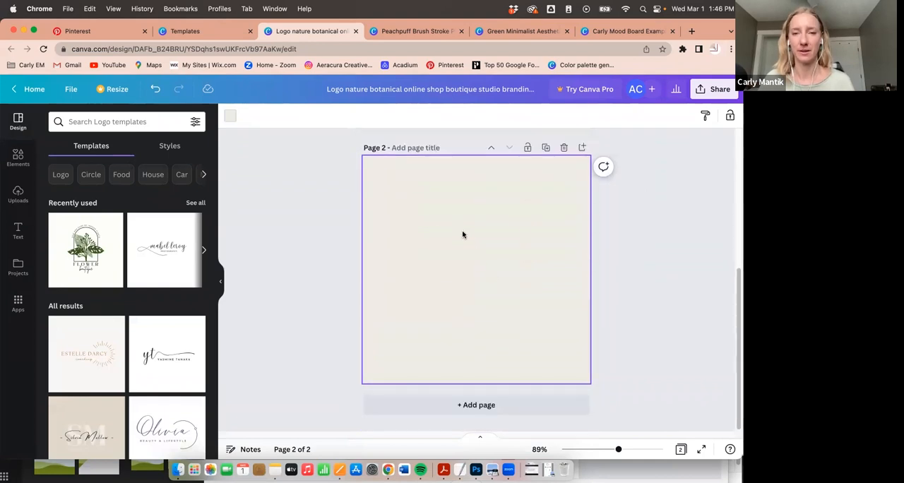
scroll(474, 264, up, 3)
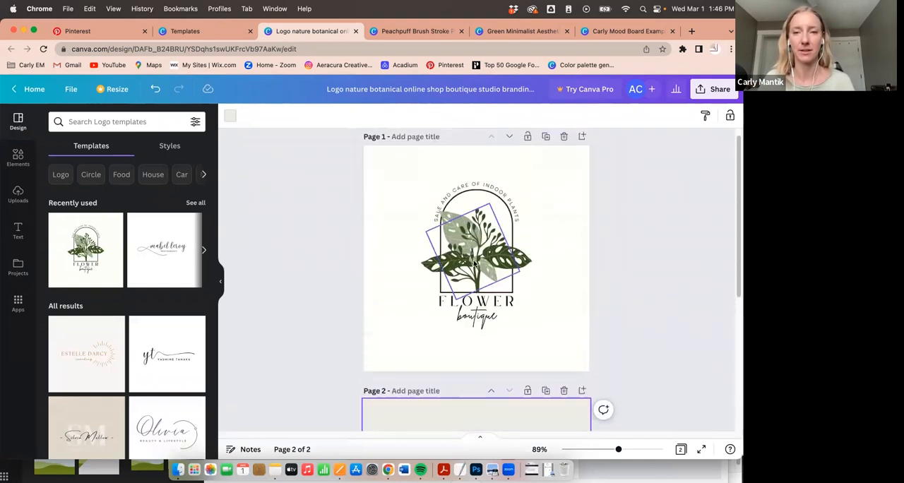
click(467, 192)
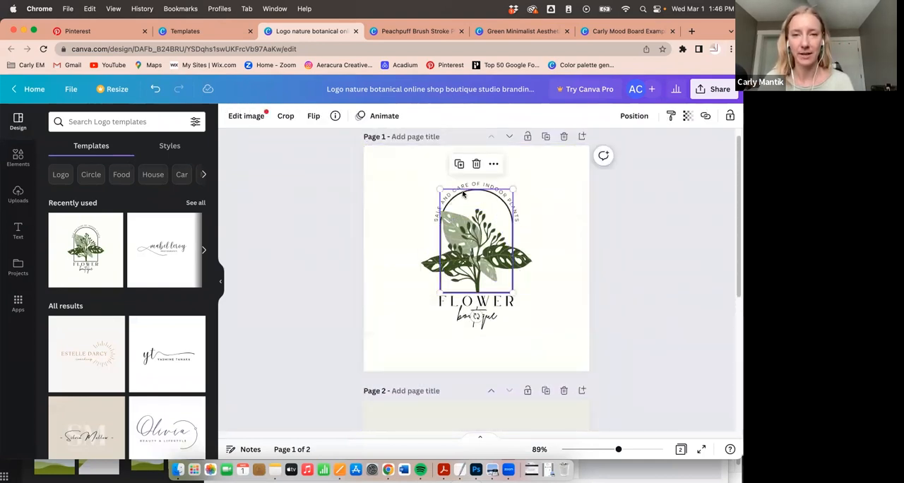
scroll(466, 202, down, 1)
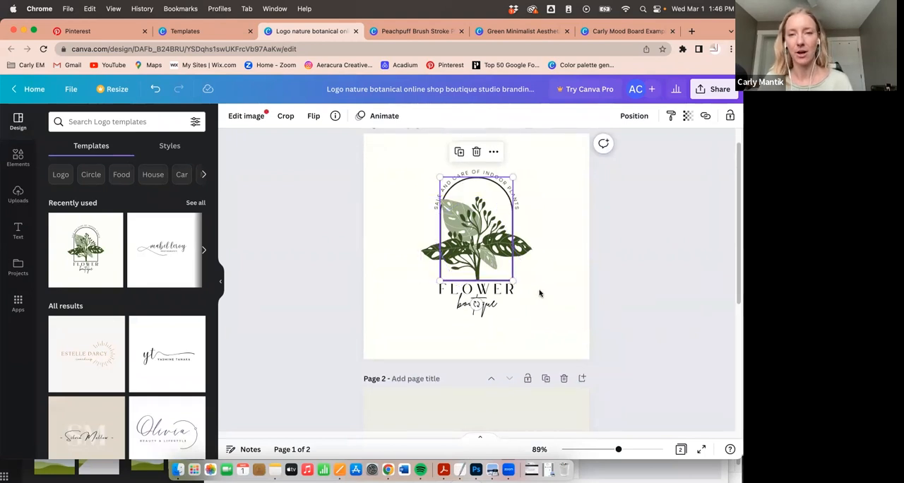
scroll(522, 311, down, 3)
scroll(522, 329, down, 4)
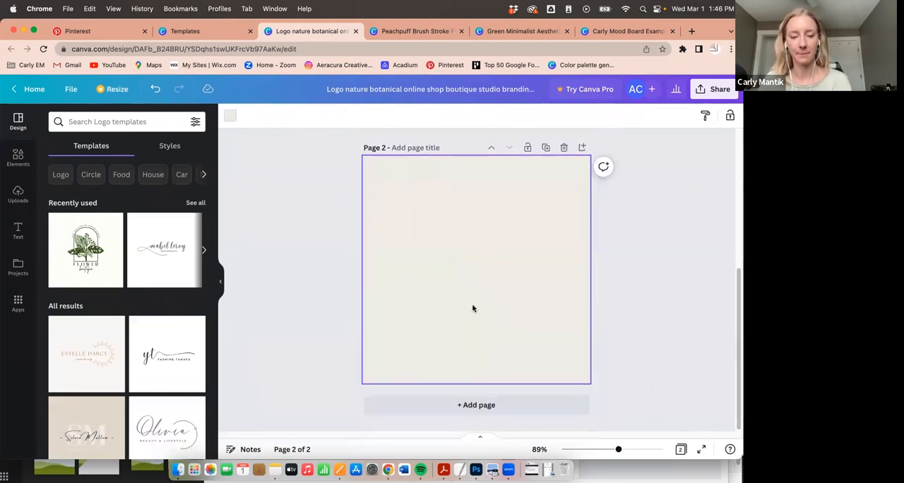
key(super+v)
click(588, 300)
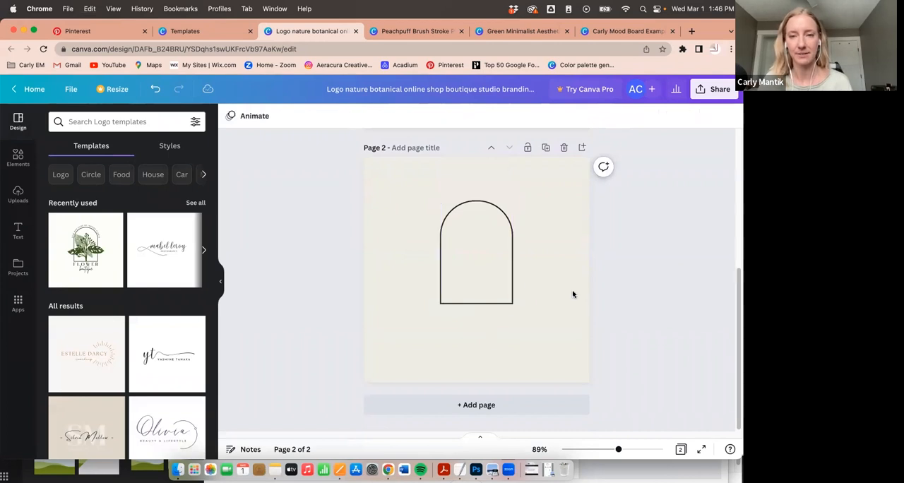
- Copy the curved tagline text above the arch of the page 1 logo onto page 2
scroll(566, 291, up, 3)
scroll(558, 282, up, 3)
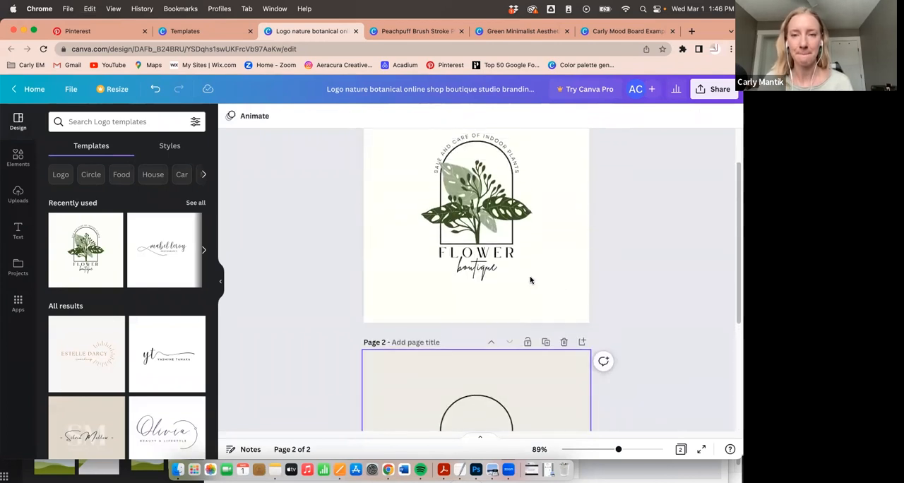
click(459, 141)
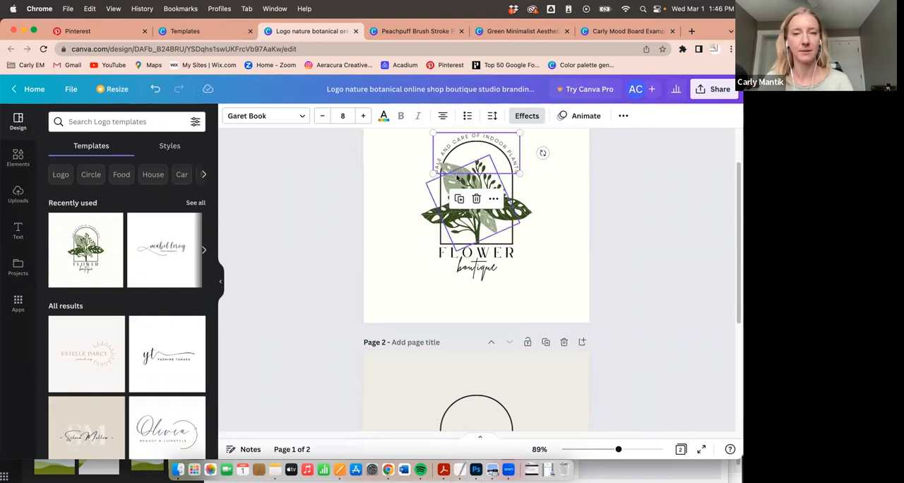
scroll(551, 251, down, 4)
click(519, 269)
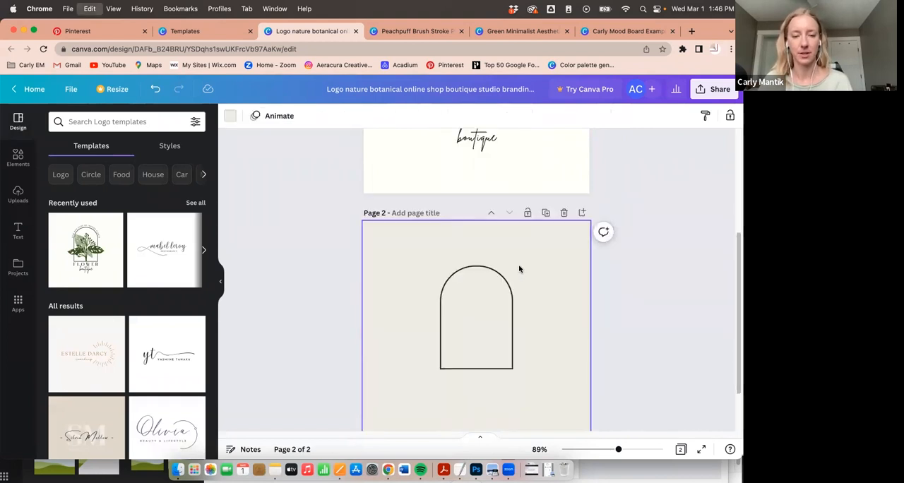
key(super+v)
- Replace the curved tagline on page 2 with HOLISTIC WELLNESS PRACTITIONER
double_click(464, 260)
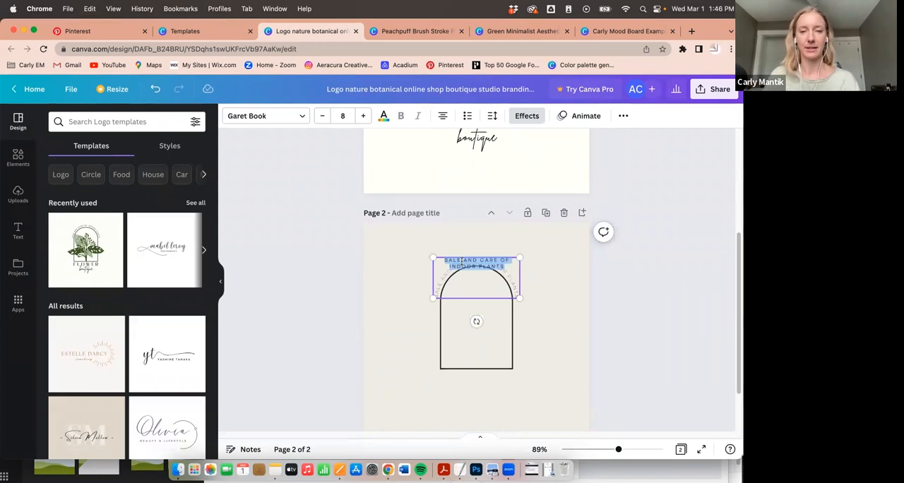
text(HOLISTIC WEL)
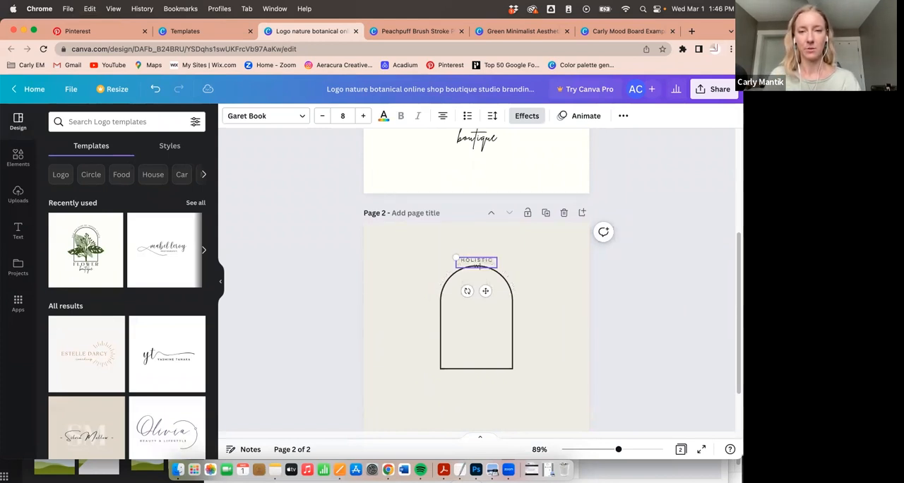
text(LNESS SPACE)
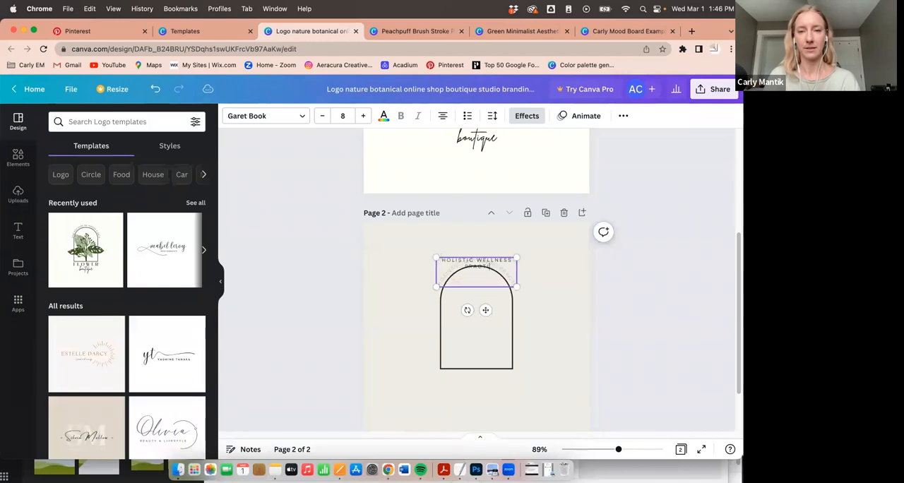
text(ITIONER)
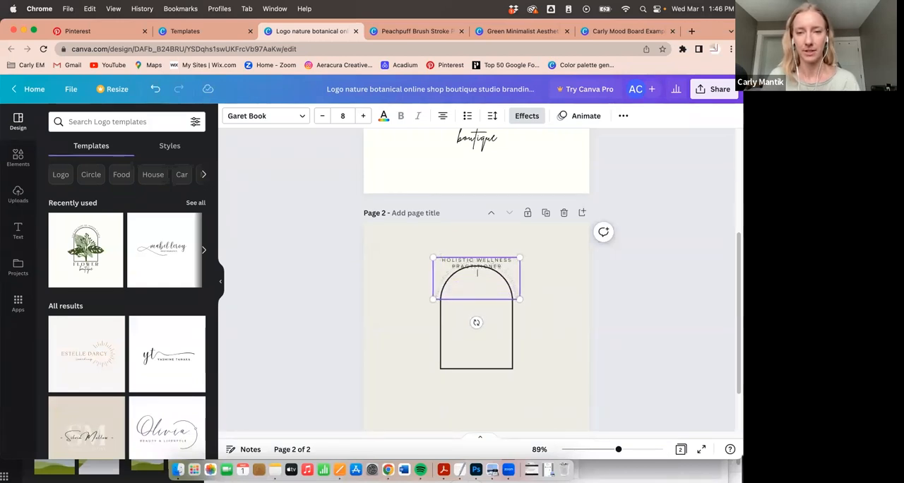
click(561, 277)
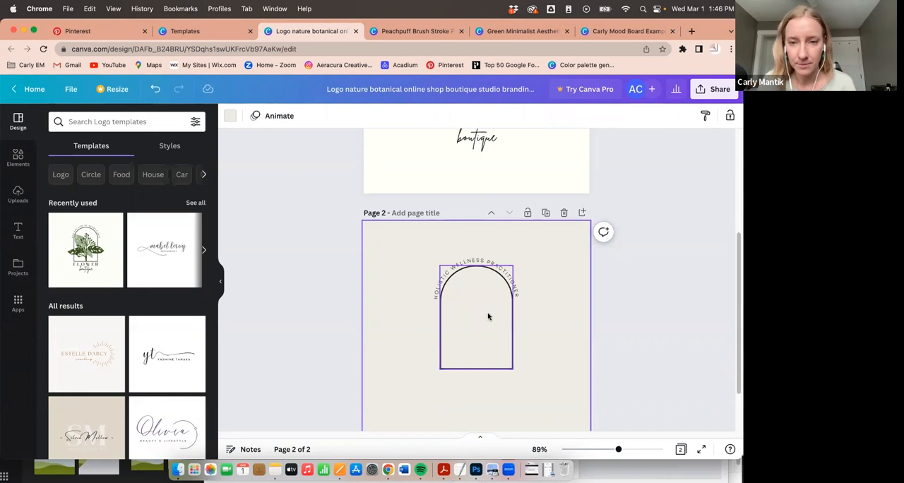
click(515, 288)
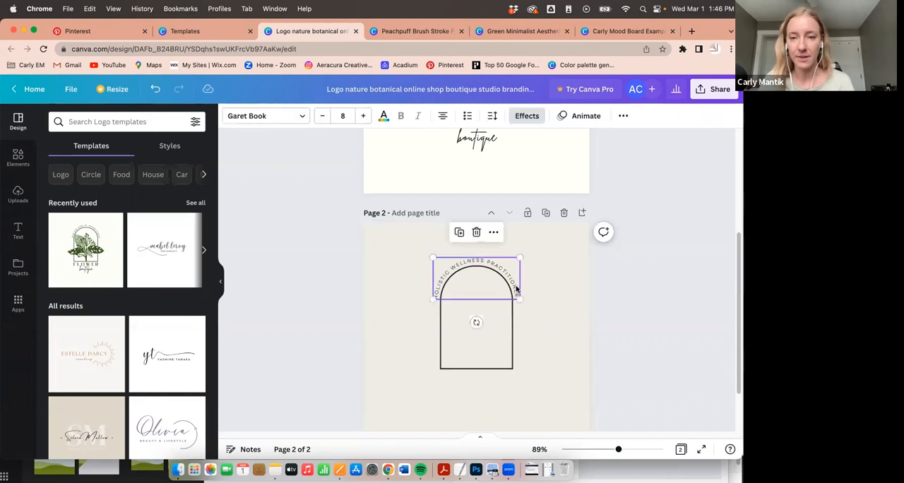
click(547, 325)
- Move the arch outline and its curved tagline together slightly lower on page 2
scroll(489, 336, down, 2)
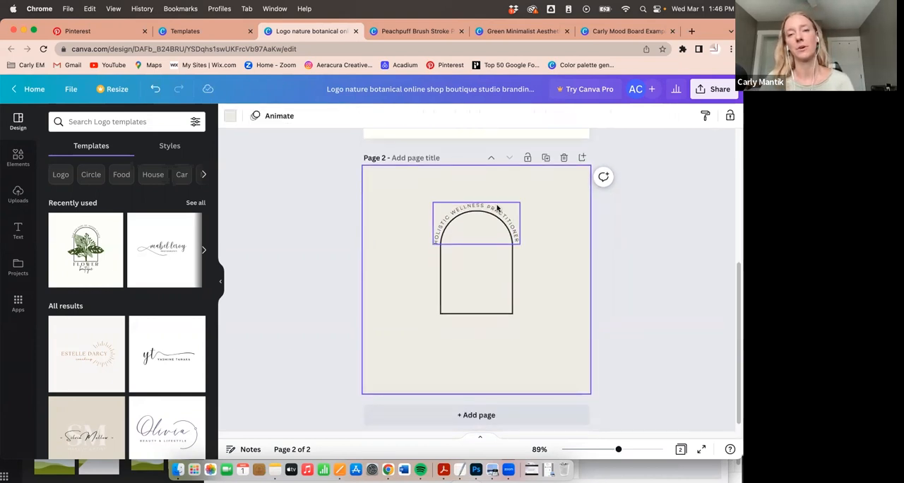
click(498, 207)
drag(479, 293, 477, 315)
click(391, 209)
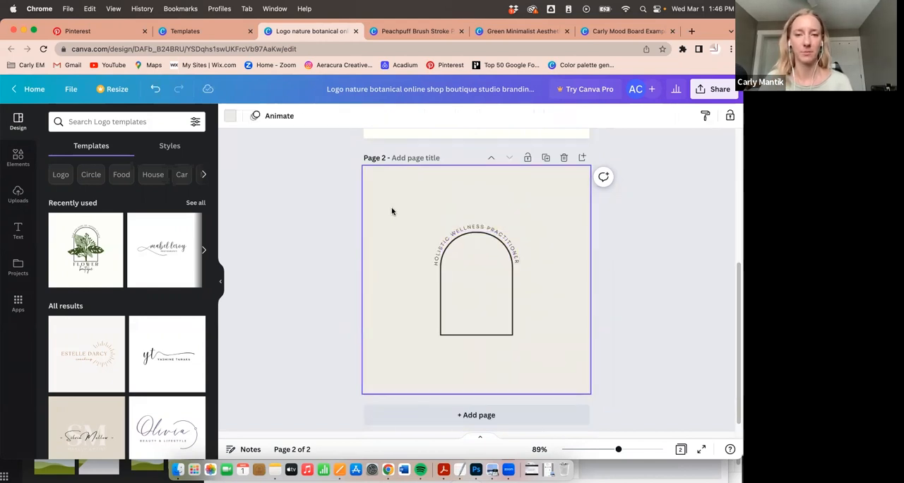
- Add a third page and apply the light version of the Black White Minimalist Script Personal Brand Signature Logo template to it
scroll(367, 222, down, 1)
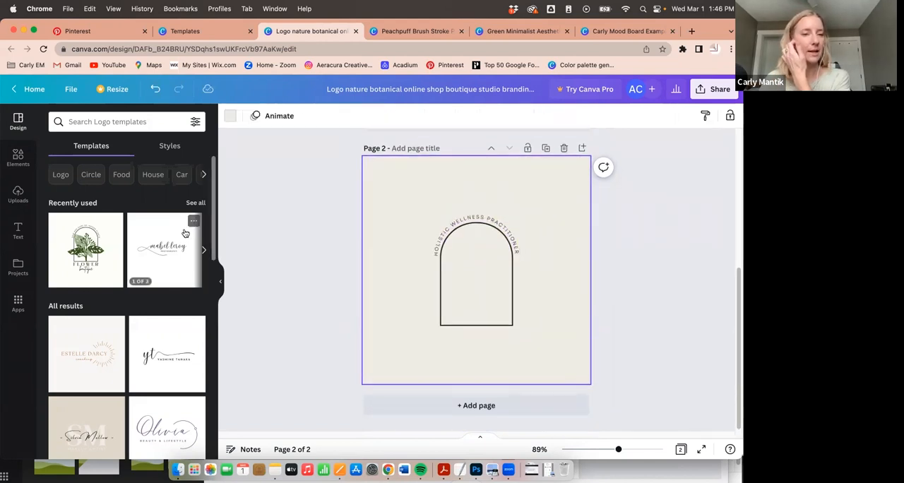
scroll(159, 290, down, 1)
scroll(160, 291, down, 5)
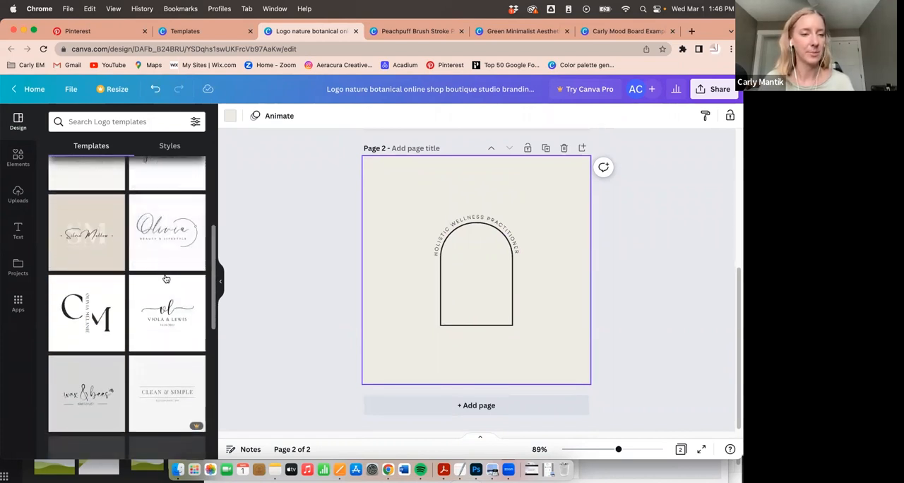
click(423, 406)
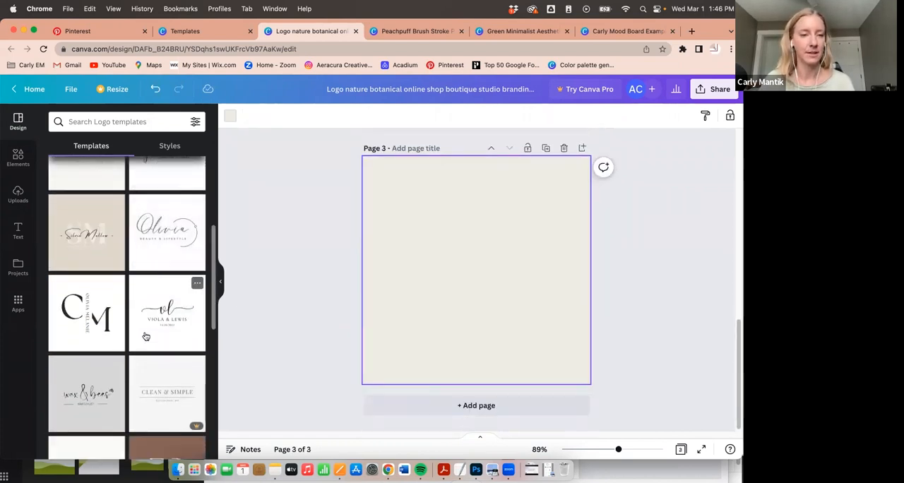
scroll(146, 336, down, 2)
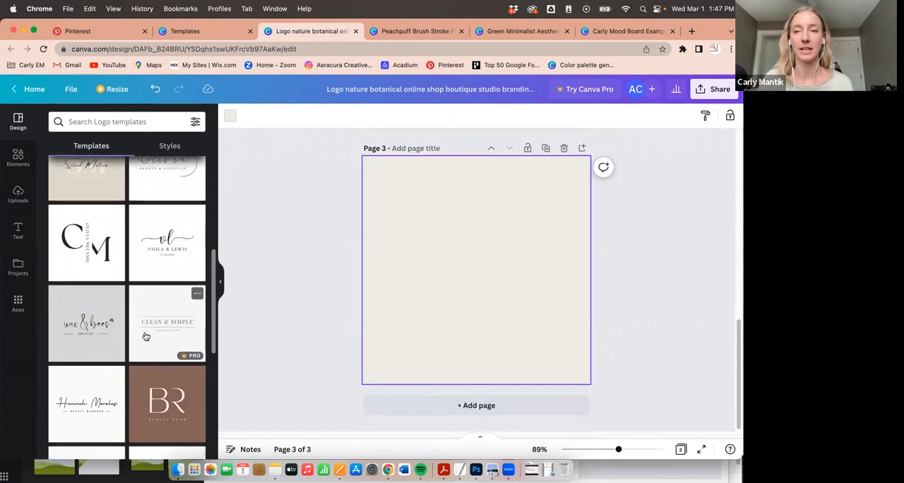
scroll(145, 332, down, 3)
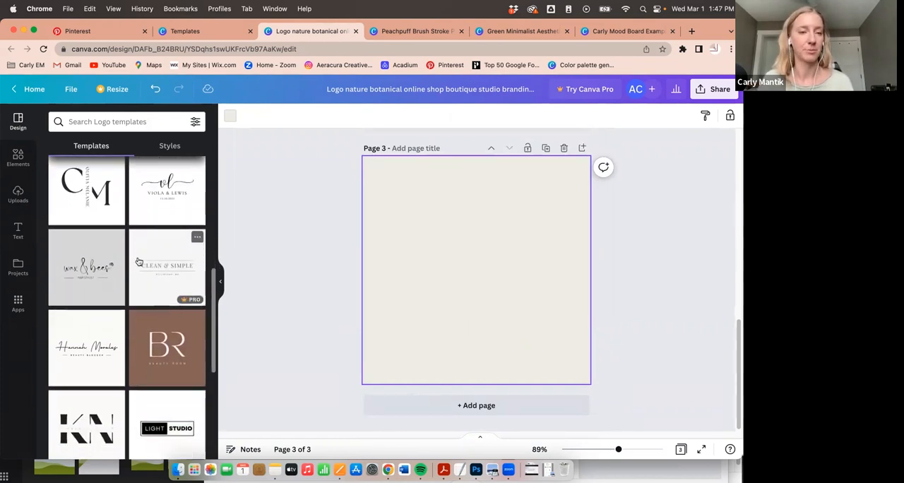
scroll(118, 327, down, 2)
scroll(142, 251, down, 2)
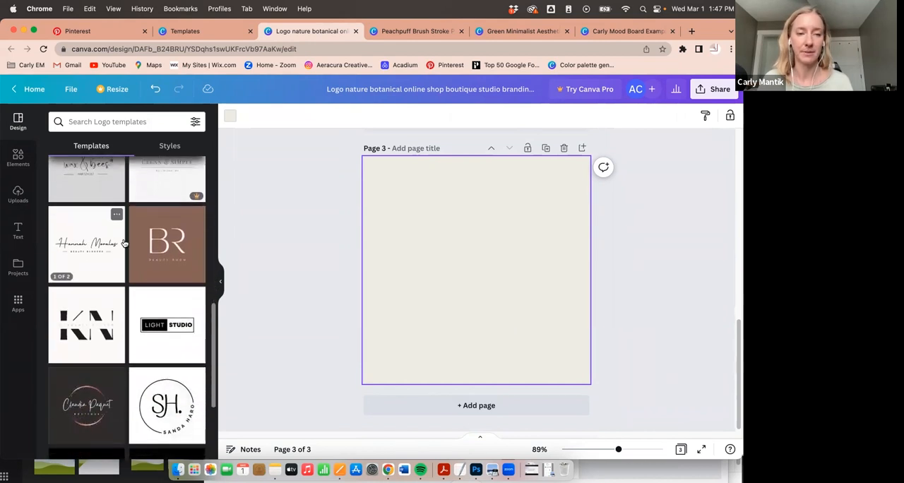
click(86, 243)
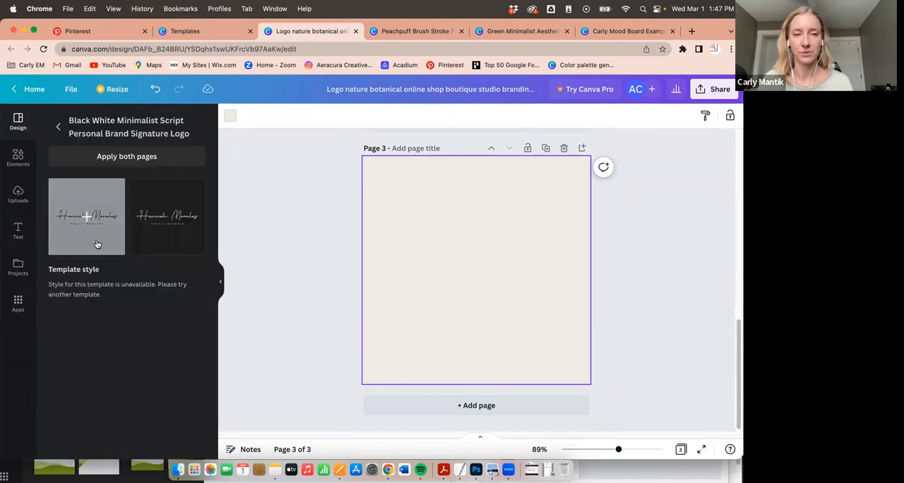
drag(89, 231, 464, 267)
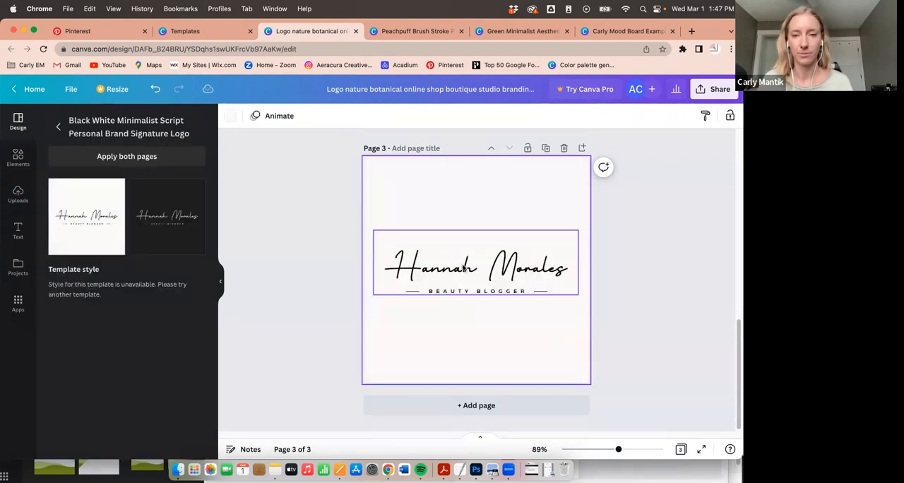
- Add a fourth page and try the Pro beauty cosmetic template with the pink brush stroke, dismissing the upgrade offer
click(458, 403)
click(17, 121)
scroll(134, 243, down, 5)
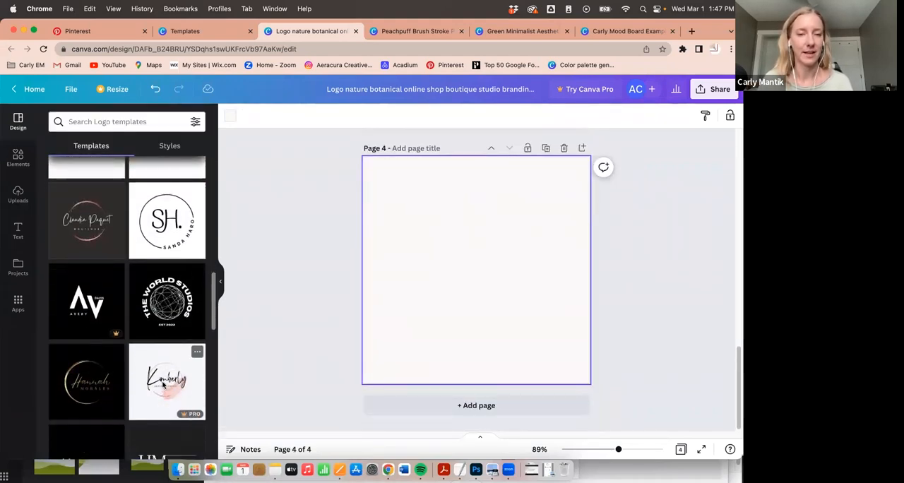
click(163, 385)
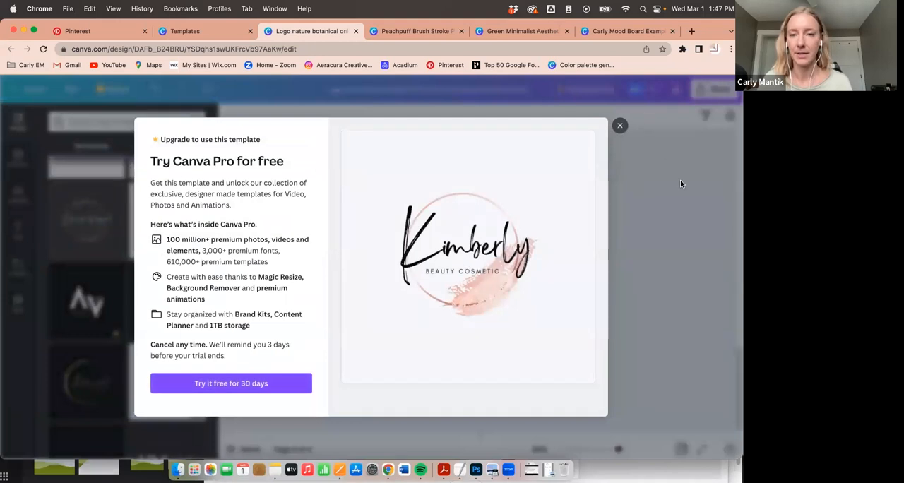
click(621, 126)
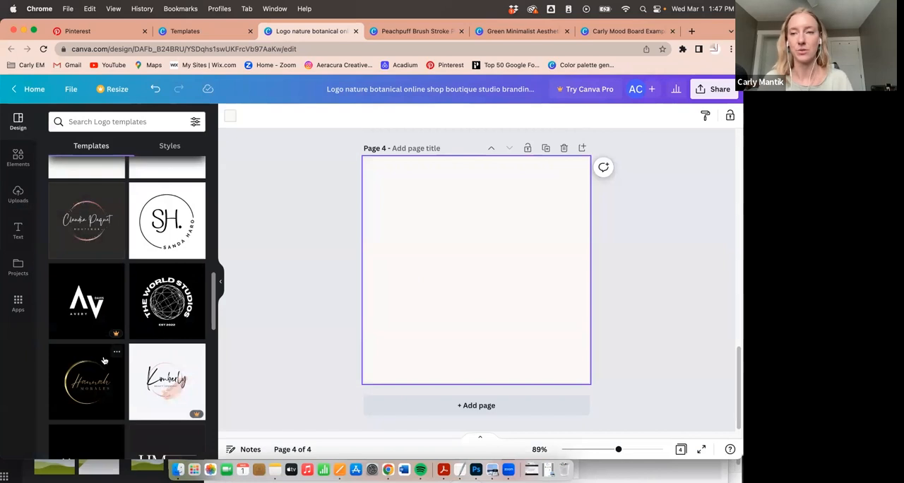
- Apply the dark boutique logo template with the rose-gold circle to page 4
scroll(103, 392, down, 5)
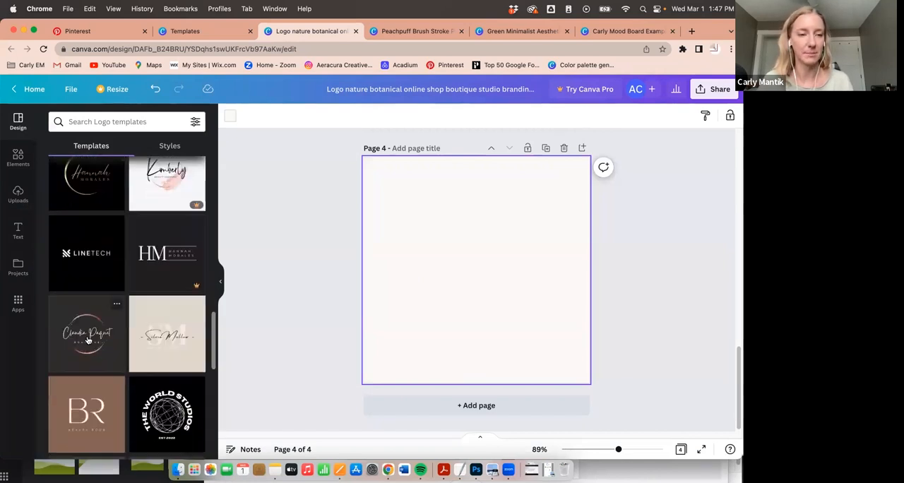
click(86, 334)
click(513, 272)
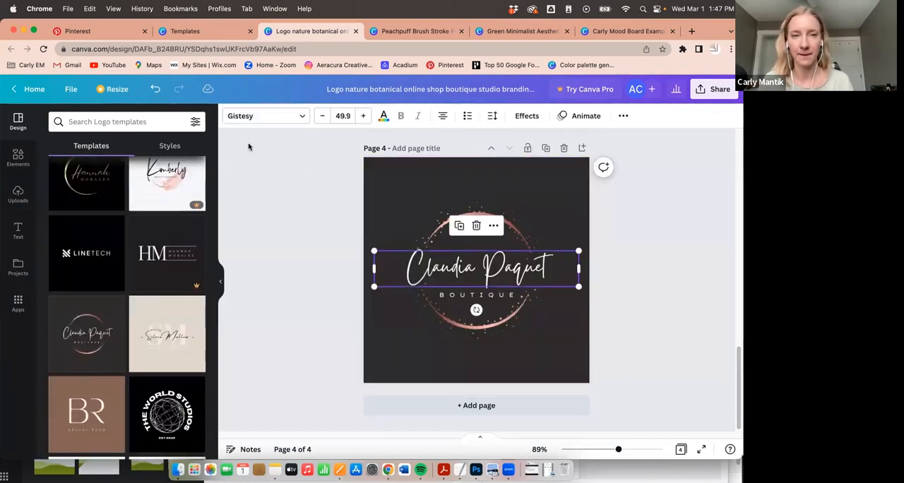
- Compare the script name lettering on page 4 with the signature logo on page 3
click(452, 280)
click(570, 281)
scroll(555, 266, up, 5)
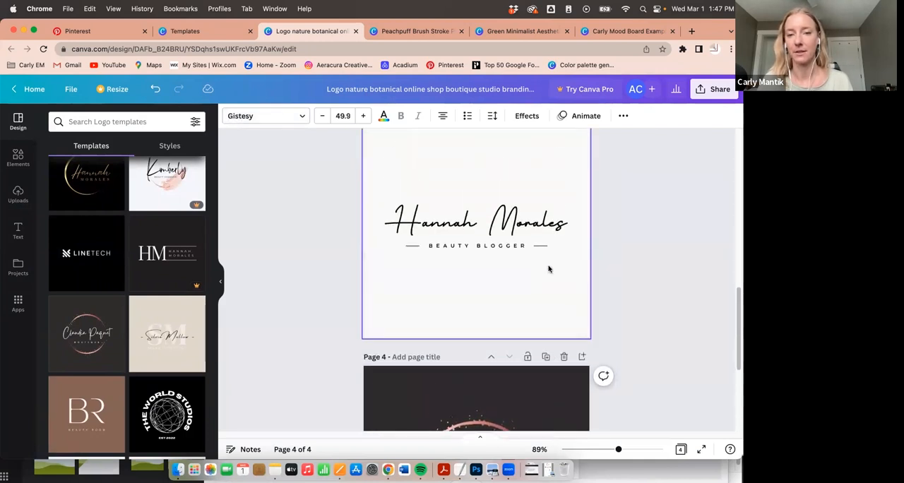
scroll(548, 268, up, 3)
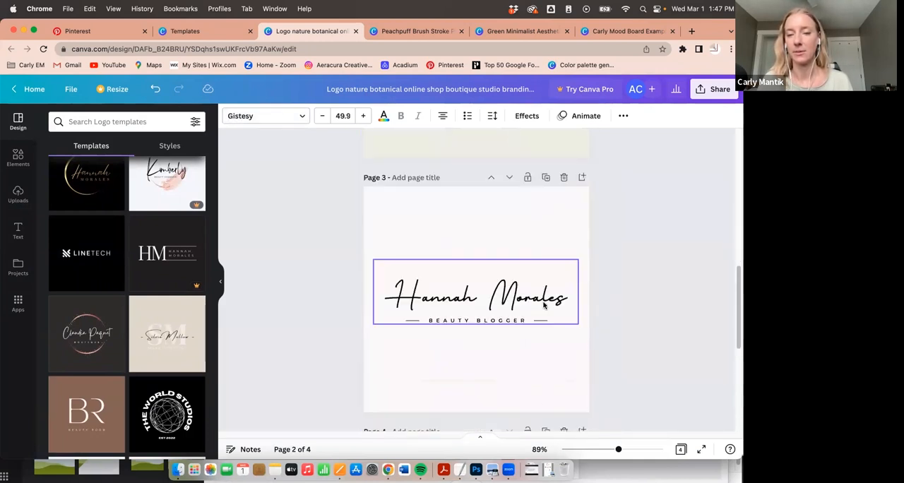
scroll(544, 306, down, 4)
click(558, 269)
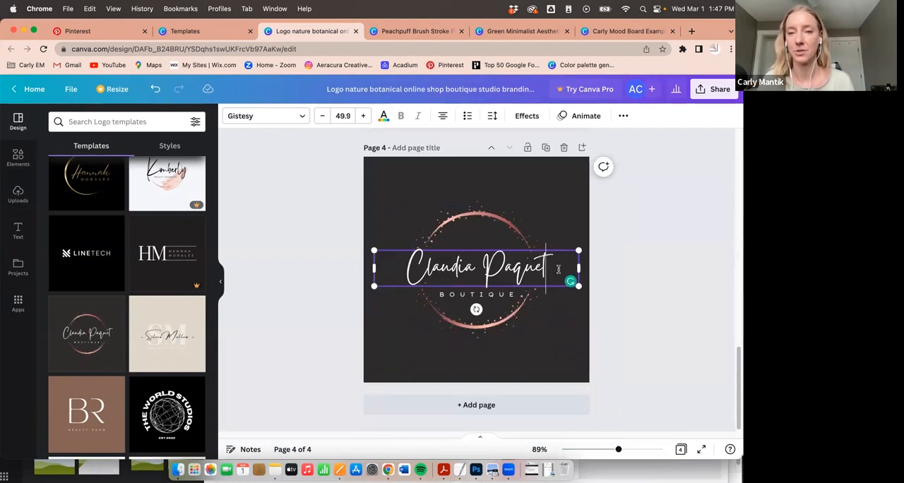
drag(417, 274, 567, 272)
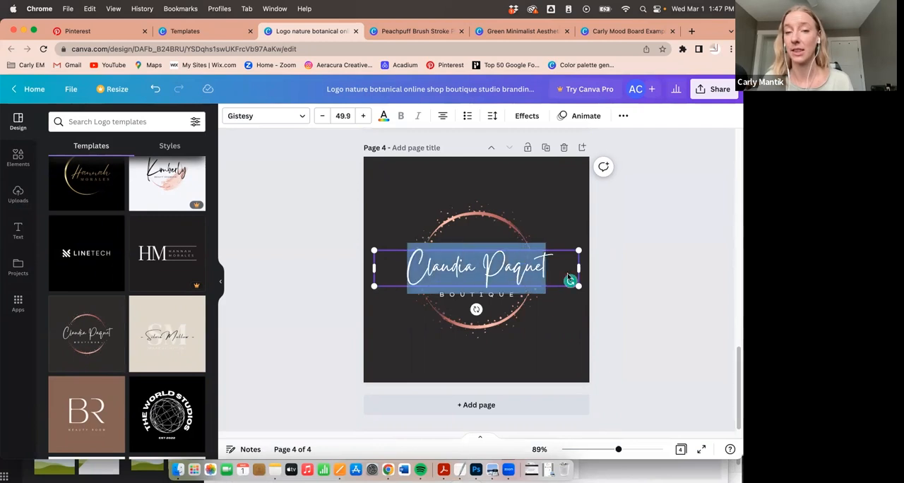
click(305, 269)
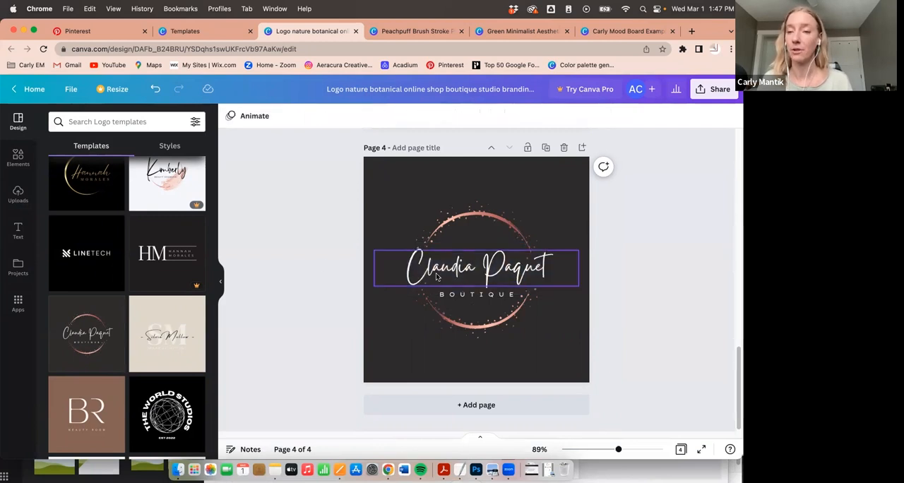
- Copy the script name text from the page 4 logo onto the arch on page 2
click(438, 272)
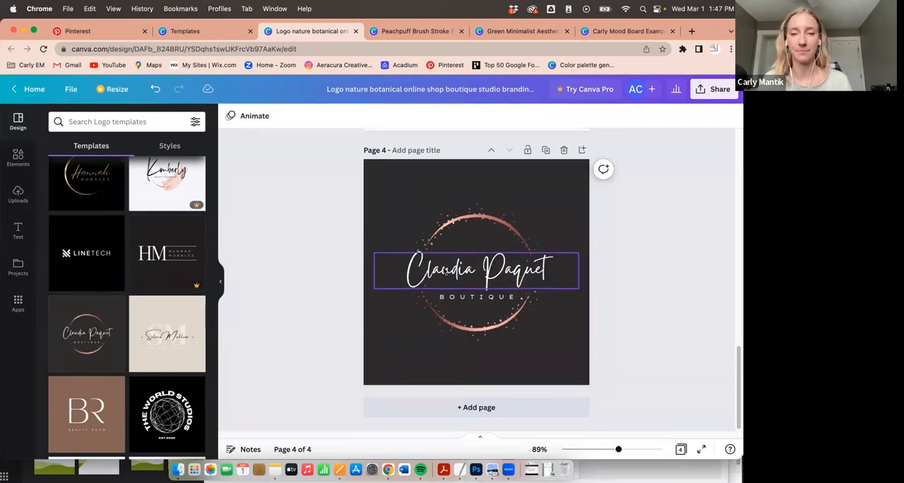
scroll(445, 271, up, 10)
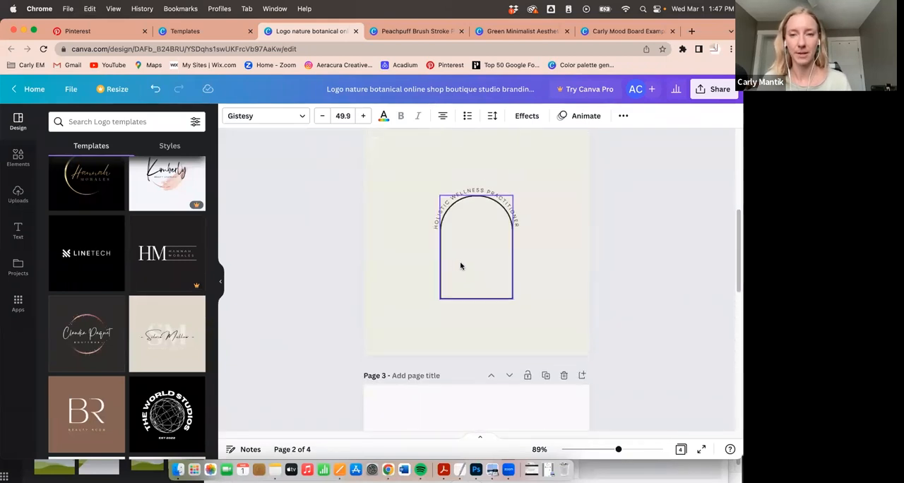
click(455, 339)
key(cmd+v)
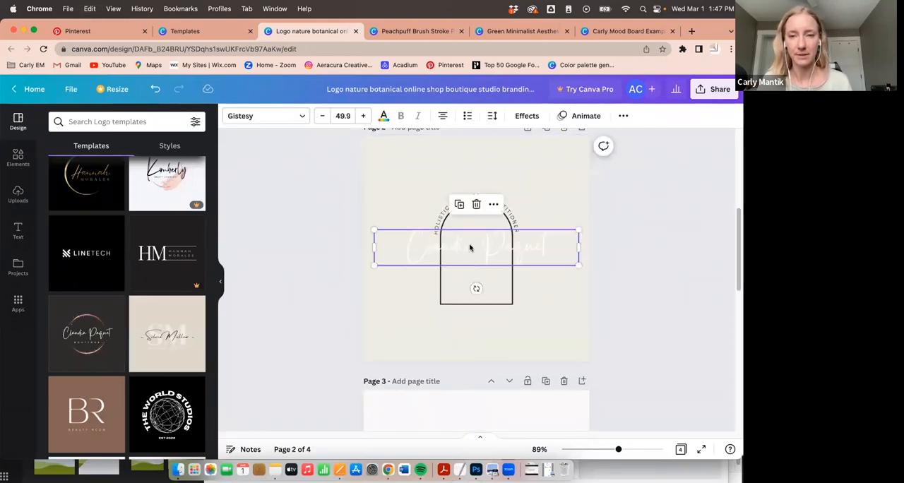
- Copy the dark green hex code 33471f from the mood board and return to the botanical logo design
click(623, 31)
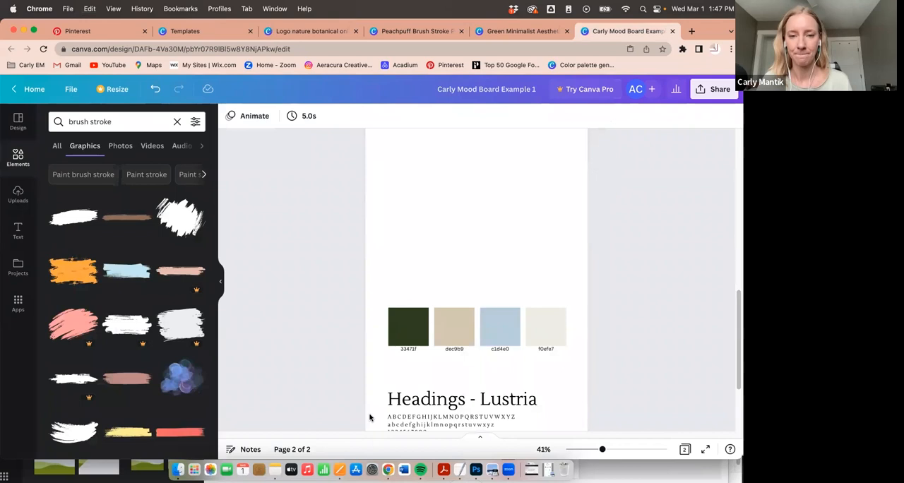
click(408, 349)
double_click(408, 349)
key(super+c)
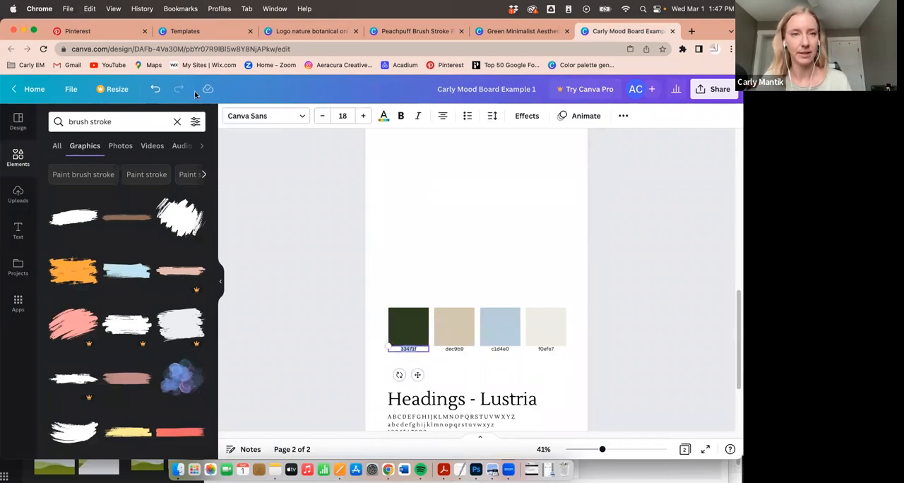
click(186, 31)
click(311, 31)
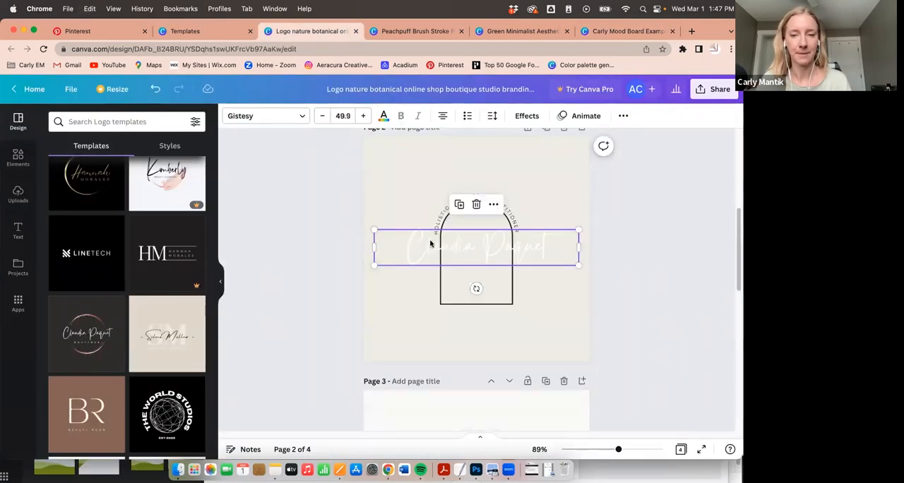
- Recolour the script text on page 2 to 33471f and replace its wording with the brand name
click(430, 243)
click(383, 116)
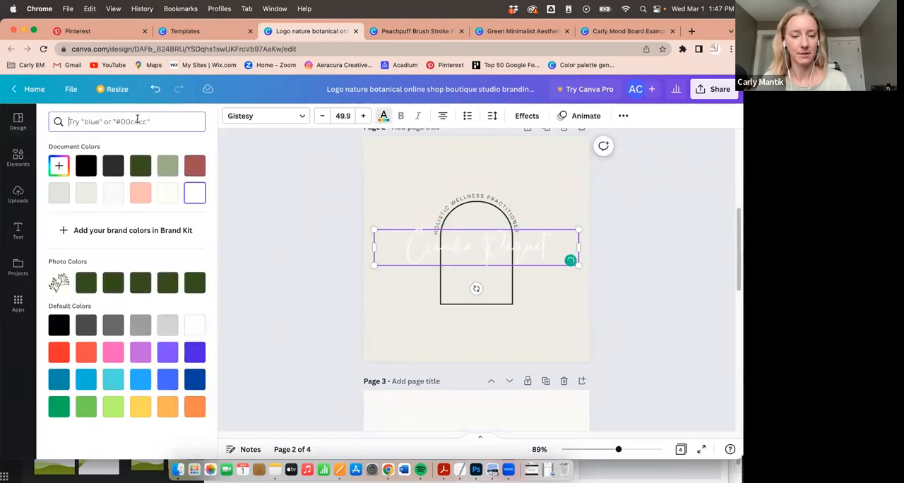
key(super+v)
click(63, 163)
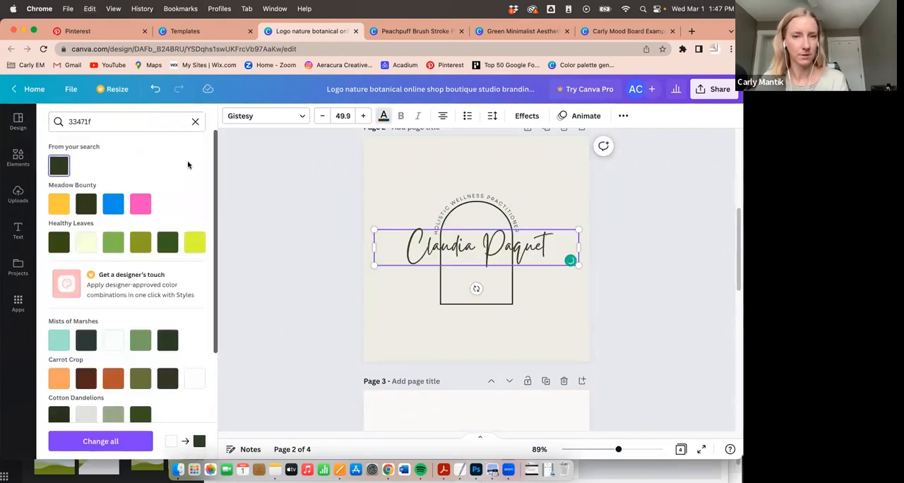
drag(417, 253, 548, 253)
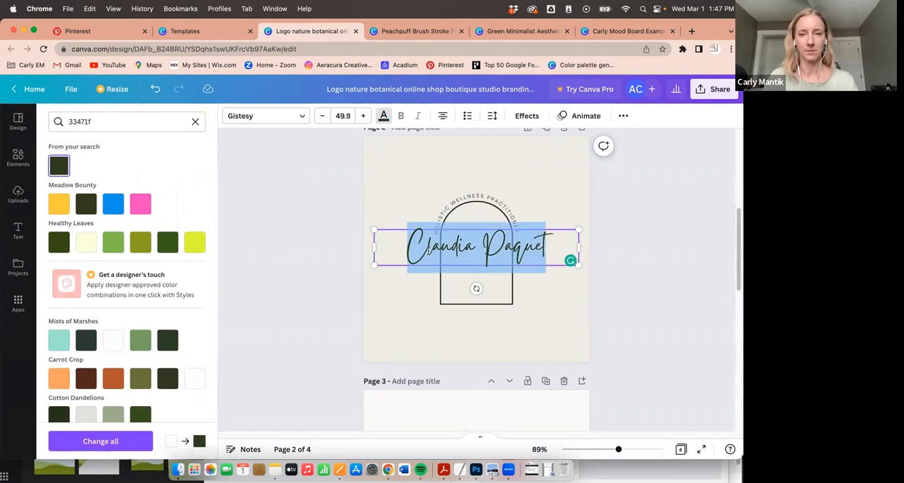
text(Carly EM)
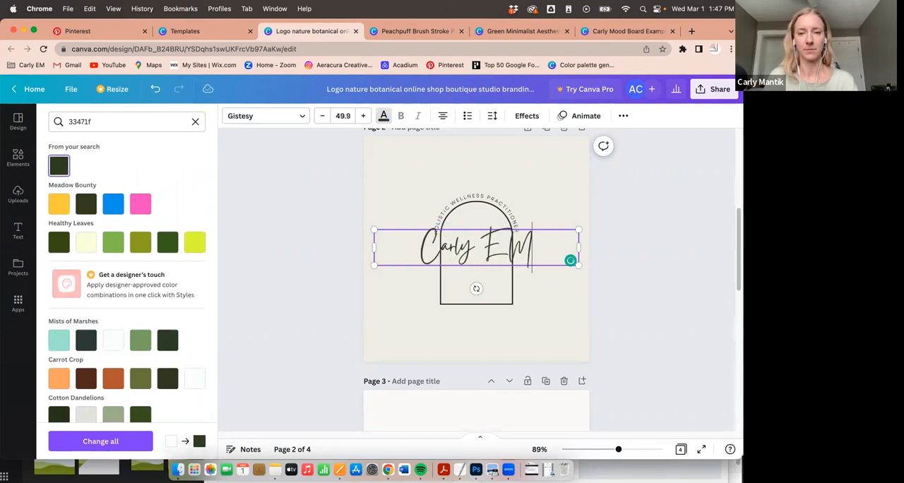
- Break the script text onto two lines, narrow its text box and fit it inside the arch
click(469, 253)
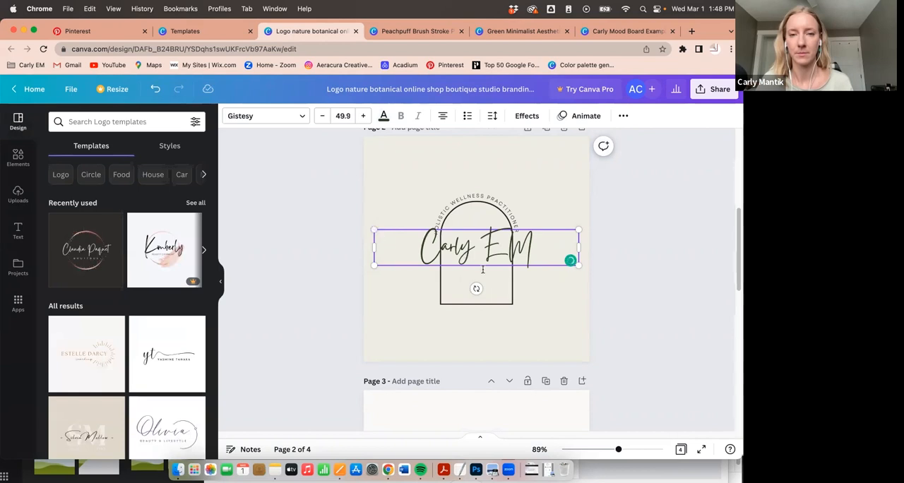
drag(480, 268, 484, 329)
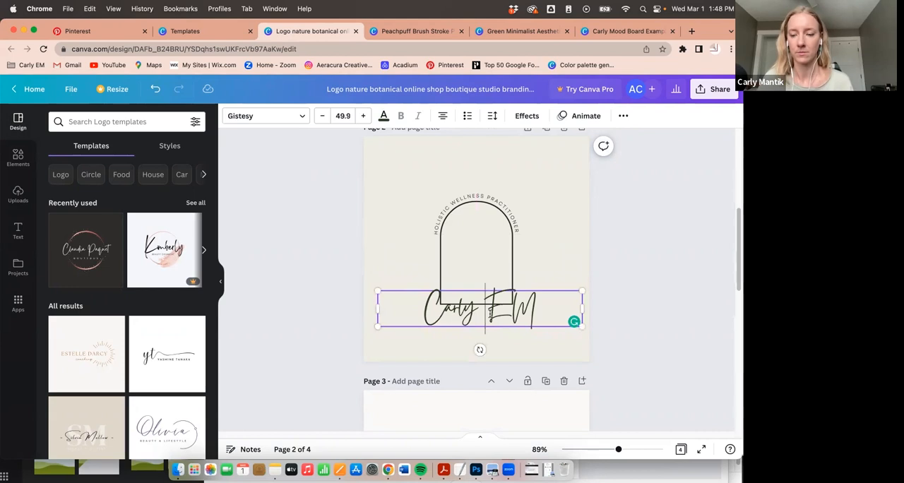
key(Return)
click(539, 336)
drag(474, 291, 473, 262)
drag(377, 258, 478, 271)
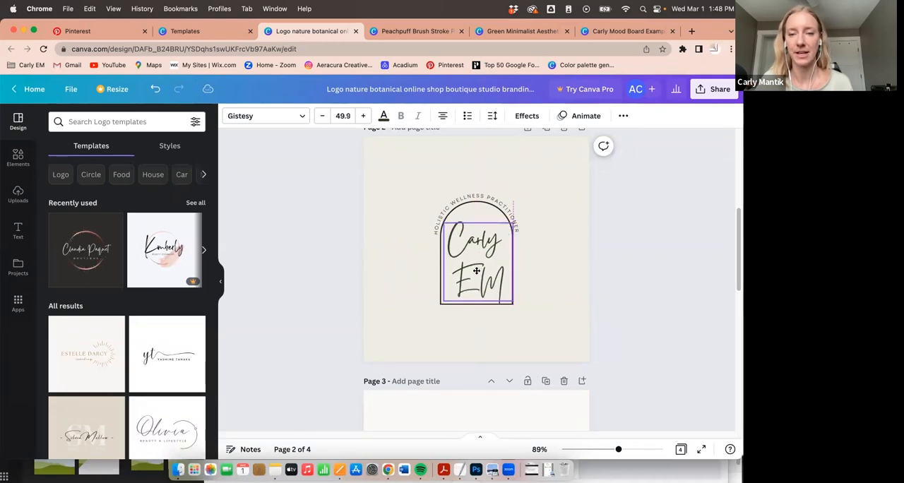
click(583, 288)
- Search the graphics for "fern" and add the light curved fern branch to page 2
click(17, 157)
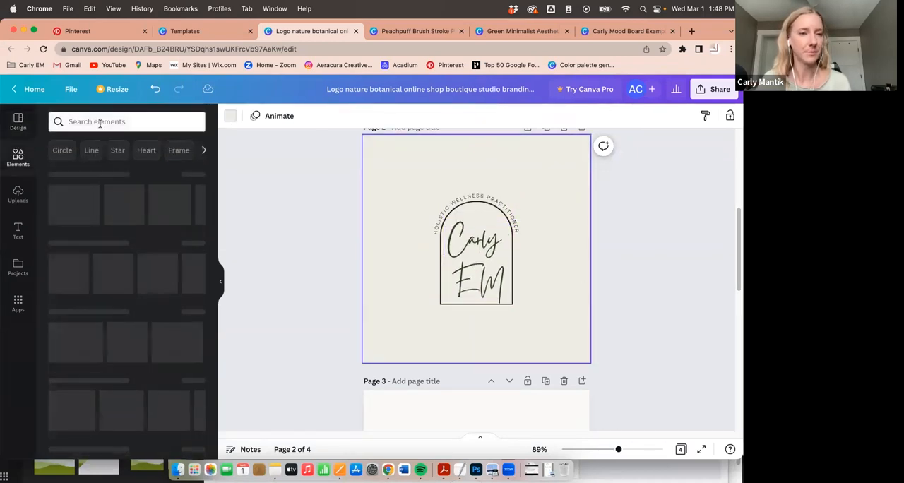
click(101, 122)
text(fern)
key(Return)
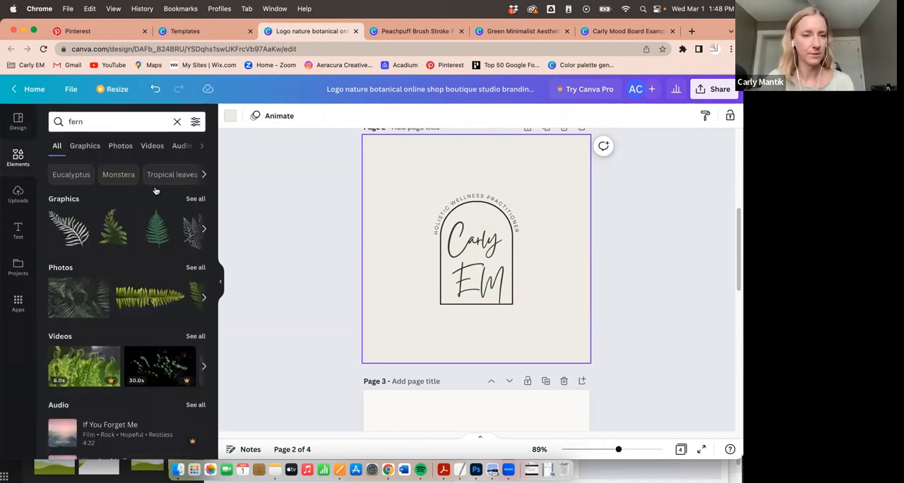
click(192, 200)
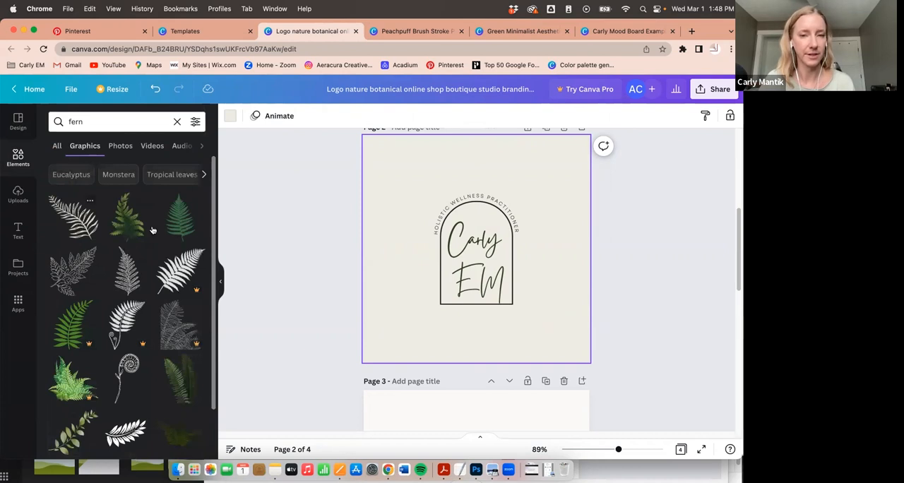
click(78, 219)
- Recolour the fern with the mood board's dark green, 33471f
click(231, 116)
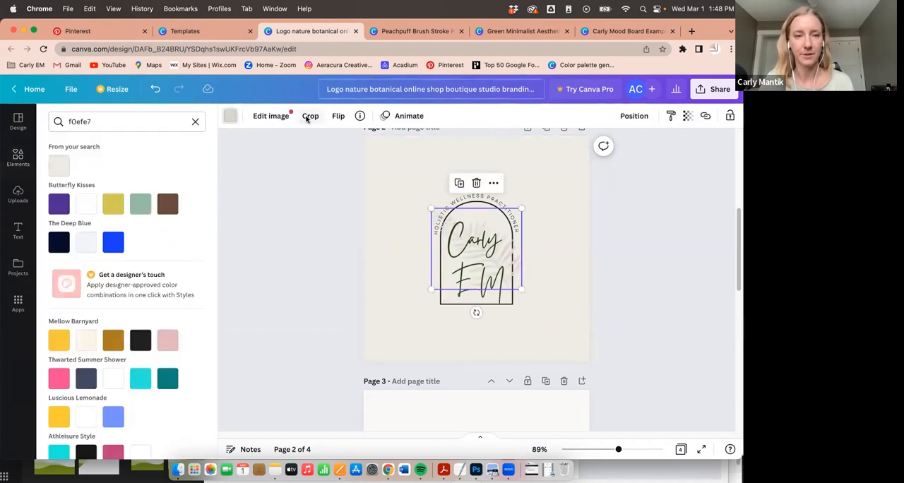
click(626, 31)
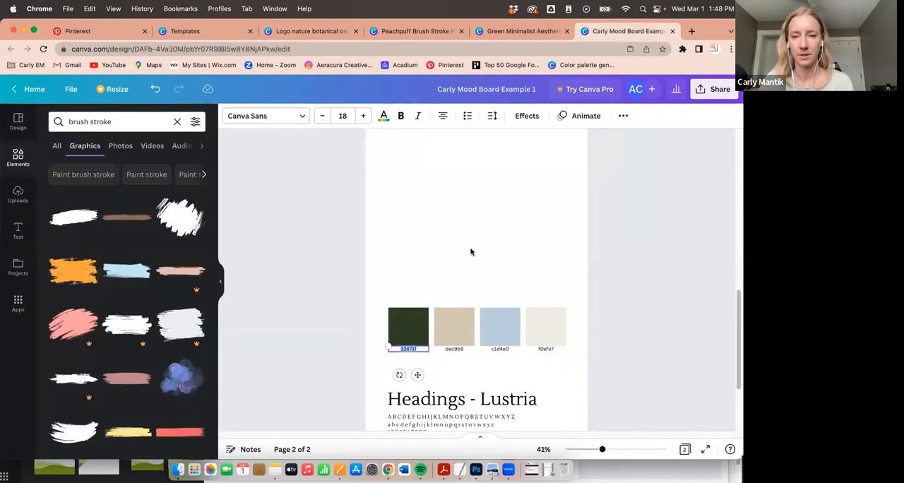
click(311, 36)
double_click(148, 118)
text(33471f)
click(58, 166)
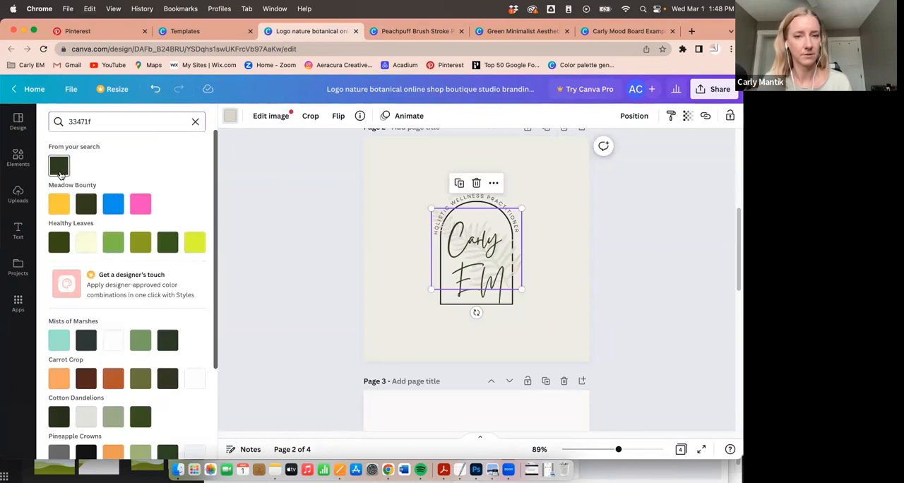
- Shrink and rotate the fern so it stands upright at the arch's lower-right corner
mouse_move(498, 265)
mouse_down()
mouse_move(477, 302)
mouse_move(460, 294)
mouse_move(501, 258)
mouse_move(500, 280)
mouse_up()
drag(435, 228, 478, 265)
drag(499, 327, 434, 307)
mouse_move(502, 296)
mouse_down()
mouse_move(528, 290)
mouse_move(484, 295)
mouse_move(488, 303)
mouse_up()
drag(537, 281, 529, 277)
click(550, 274)
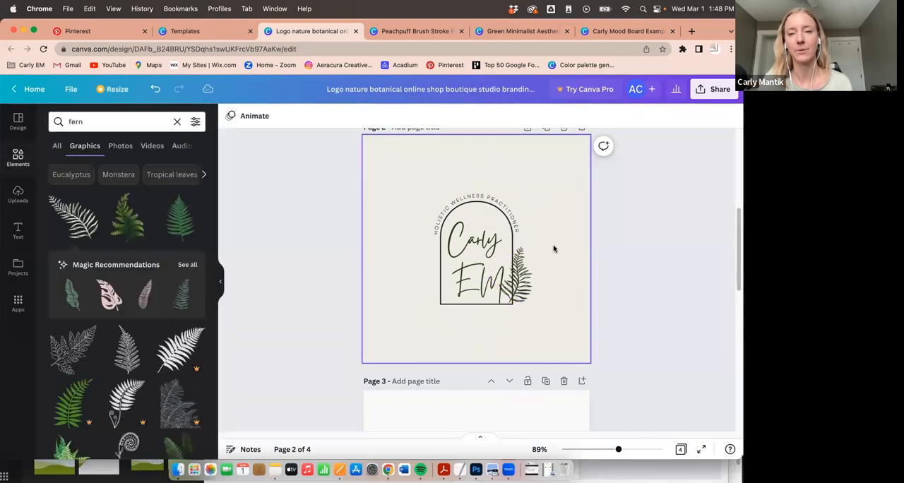
- Compare the custom logo on page 2 with the original template designs on the neighbouring pages
scroll(558, 245, down, 1)
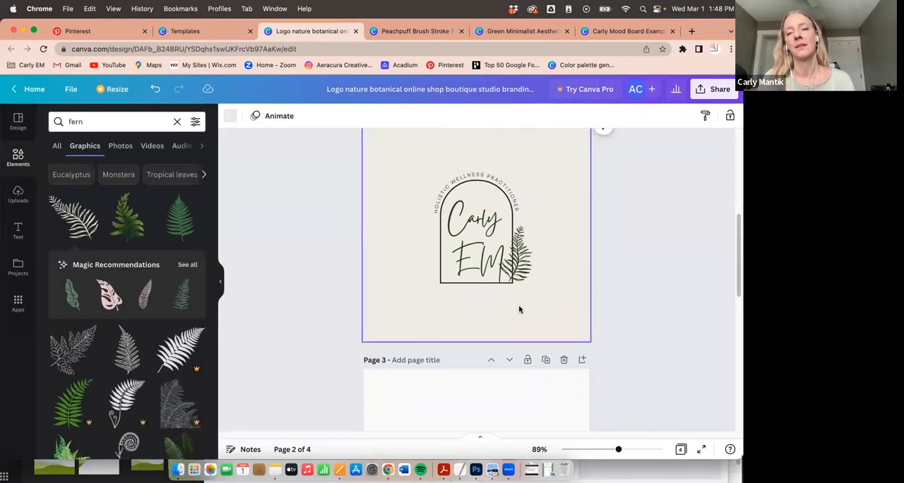
scroll(520, 304, up, 5)
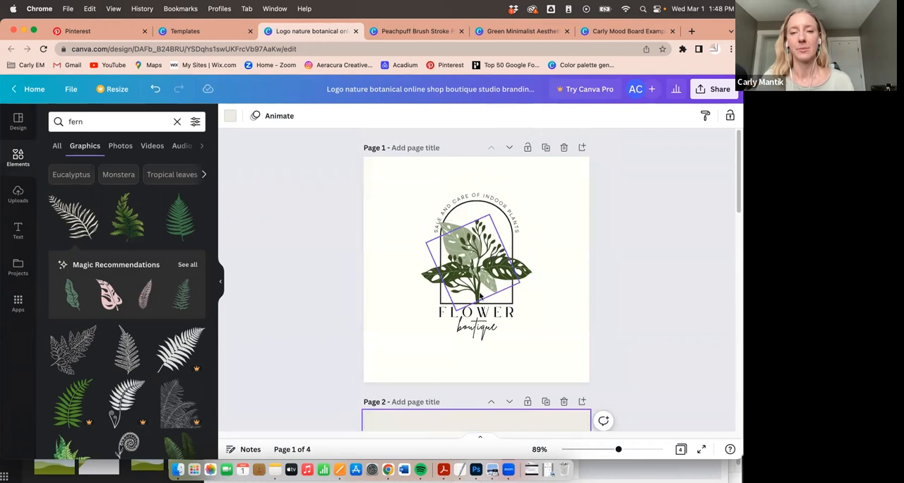
scroll(541, 198, down, 5)
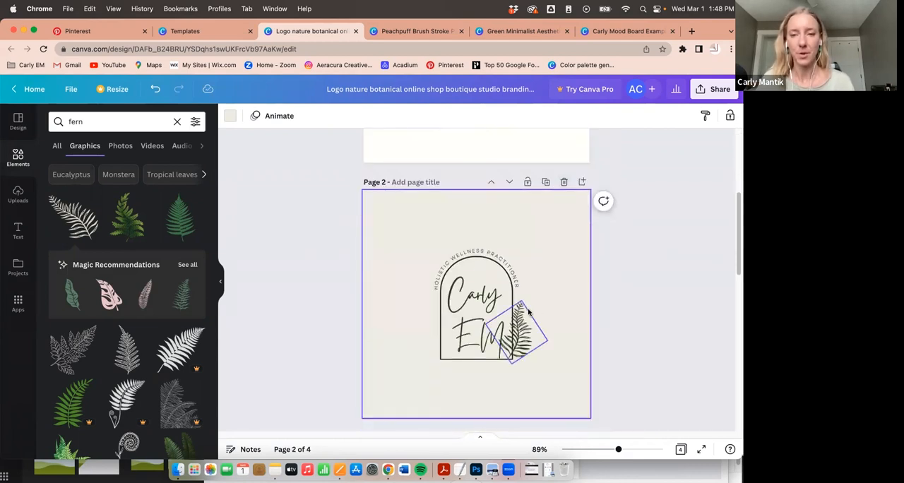
scroll(576, 283, down, 3)
scroll(584, 163, down, 1)
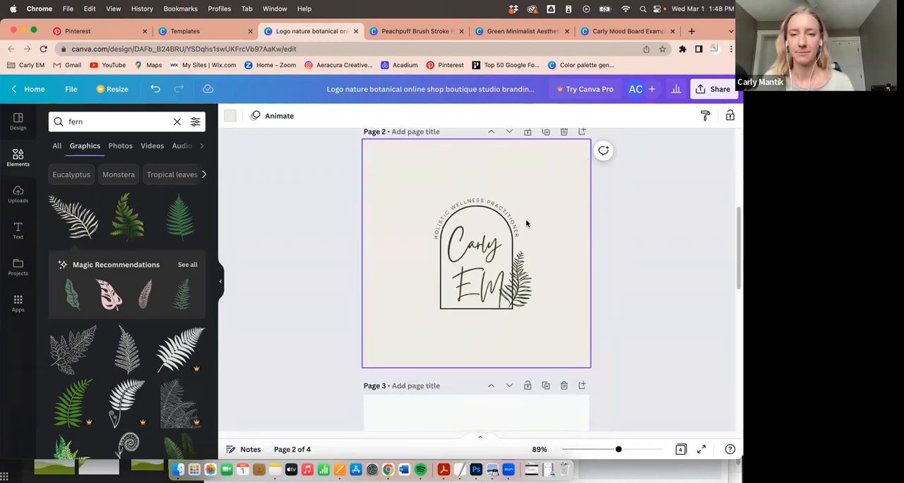
scroll(555, 247, down, 1)
scroll(561, 173, up, 2)
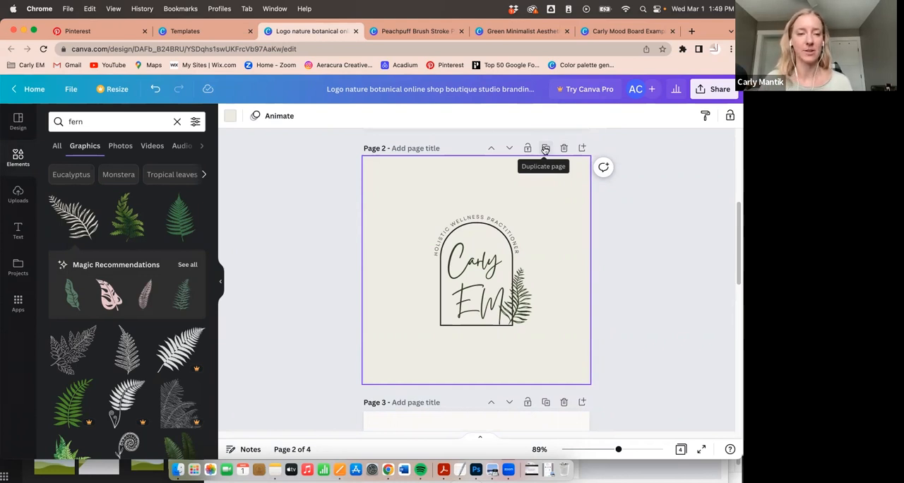
- Duplicate the page 2 logo to start a simplified variation on page 3
click(546, 148)
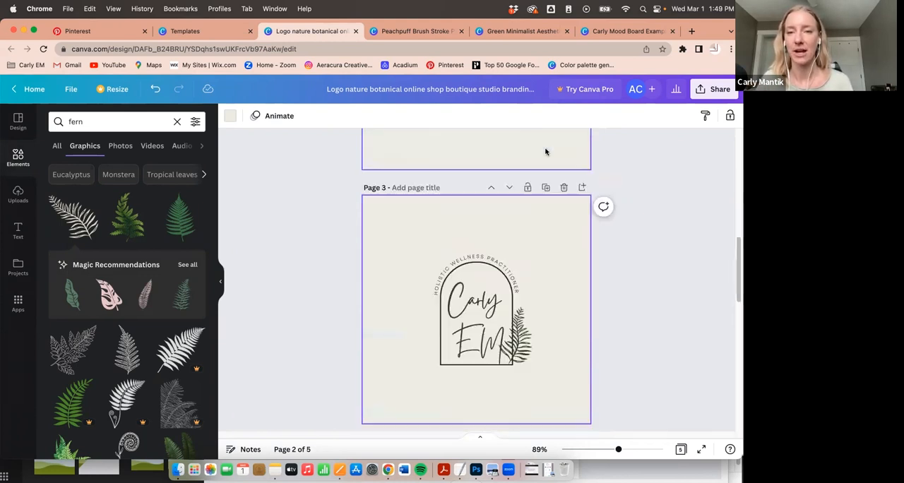
click(478, 291)
click(554, 260)
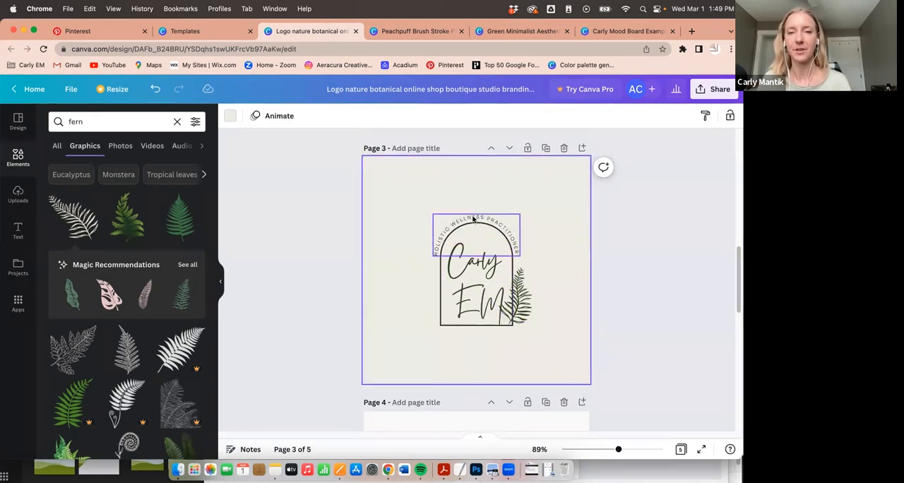
click(517, 226)
click(558, 263)
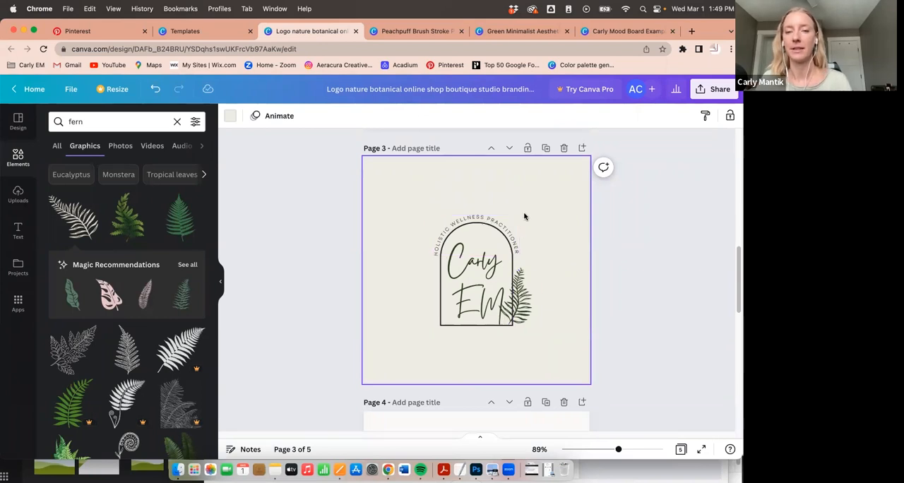
scroll(523, 216, up, 3)
scroll(523, 226, down, 3)
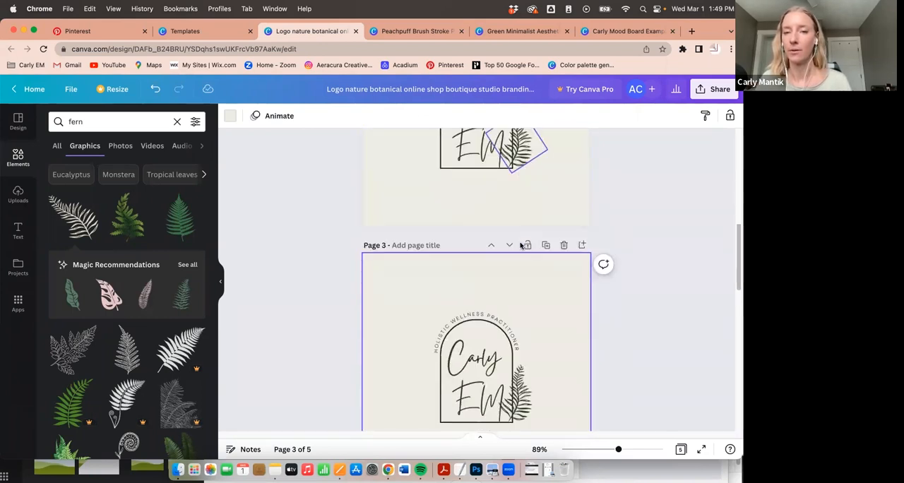
- Shorten the script name on page 3 to the single initial C
click(475, 252)
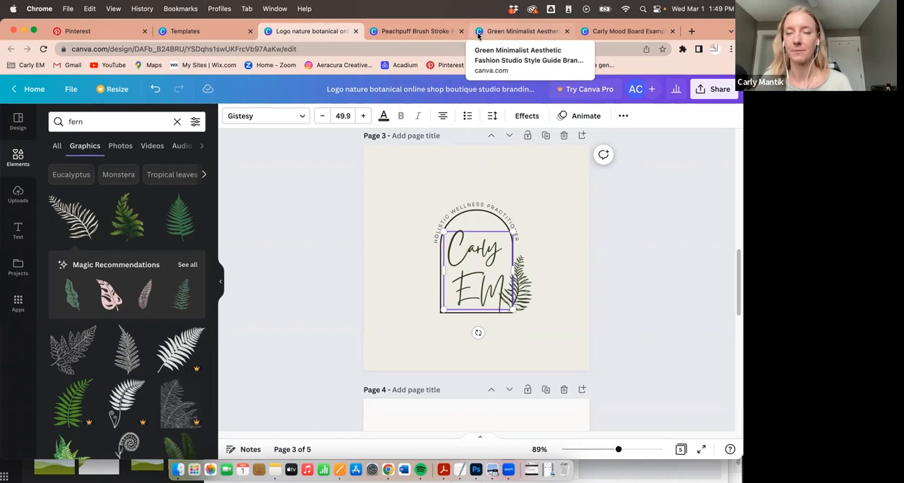
mouse_move(480, 266)
mouse_down()
mouse_move(518, 303)
mouse_move(473, 289)
mouse_move(463, 264)
mouse_up()
key(BackSpace)
- Move the fern inside the page 3 arch and delete the curved "Holistic Wellness Practitioner" text
click(535, 252)
click(526, 286)
drag(526, 287, 489, 281)
click(461, 252)
click(514, 219)
click(522, 221)
key(Delete)
- Enlarge the letter C and reposition the fern beside it so both sit balanced inside the arch
click(477, 210)
click(467, 251)
shift+click(481, 280)
drag(433, 240, 414, 224)
click(587, 271)
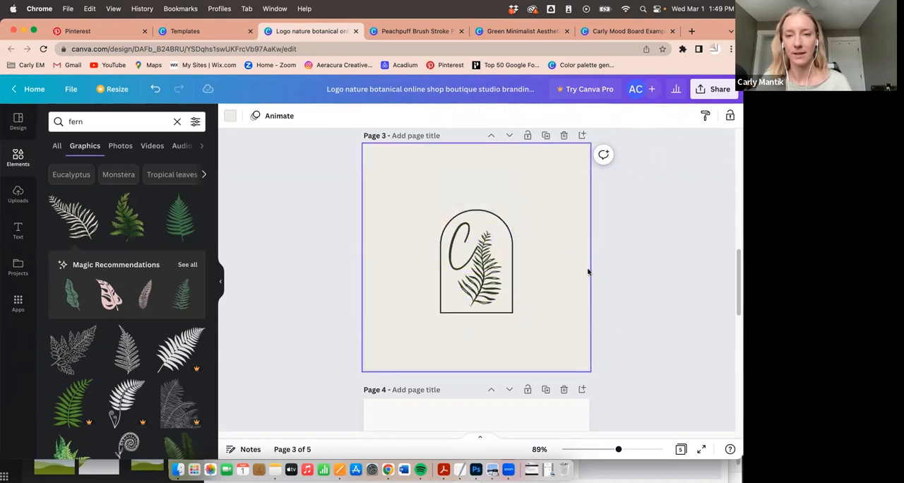
click(483, 293)
drag(446, 239, 445, 239)
click(551, 258)
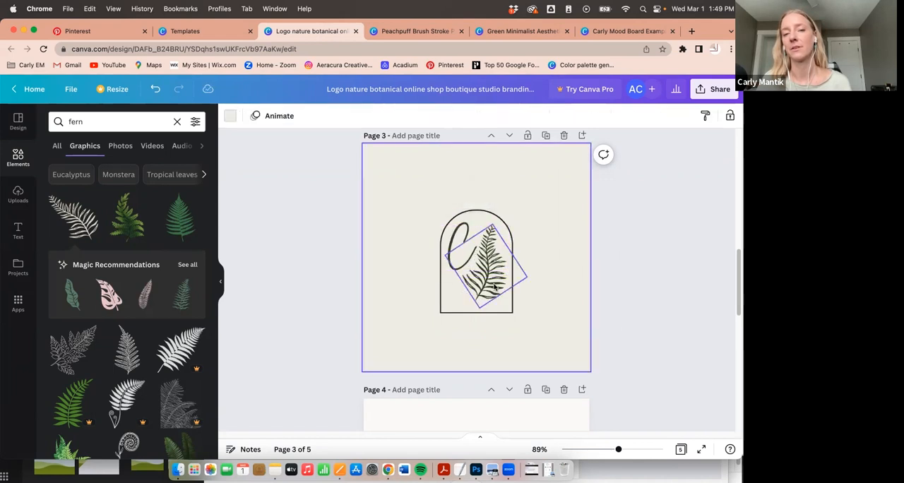
- Check the C and fern arrangement on page 3 against the full logo on page 2
click(475, 263)
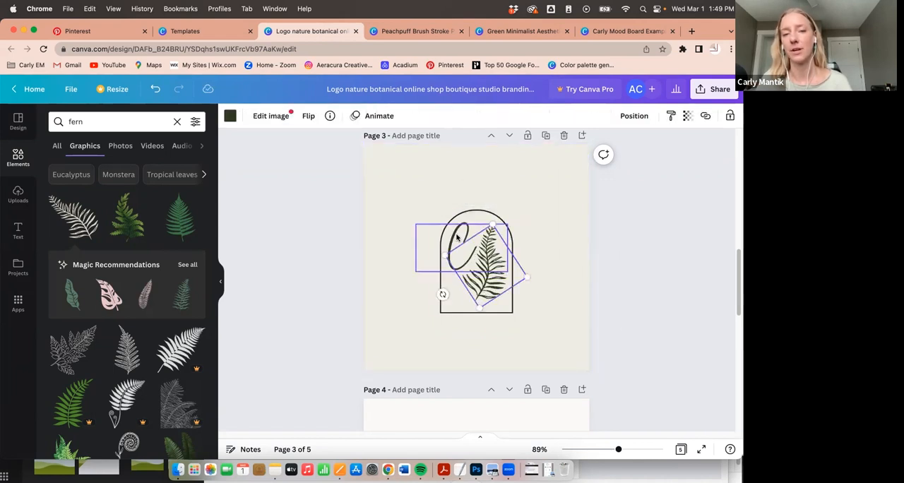
click(457, 239)
click(570, 254)
scroll(571, 256, up, 2)
scroll(570, 256, up, 4)
scroll(569, 192, down, 3)
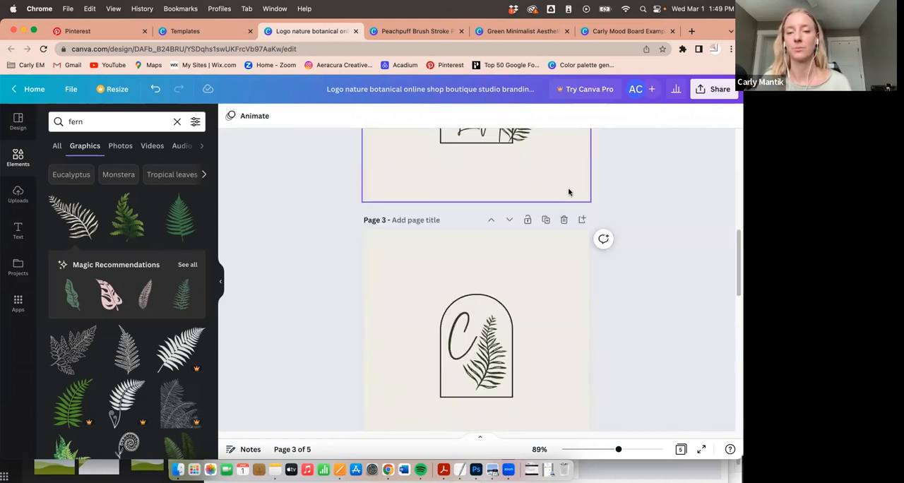
scroll(570, 191, down, 2)
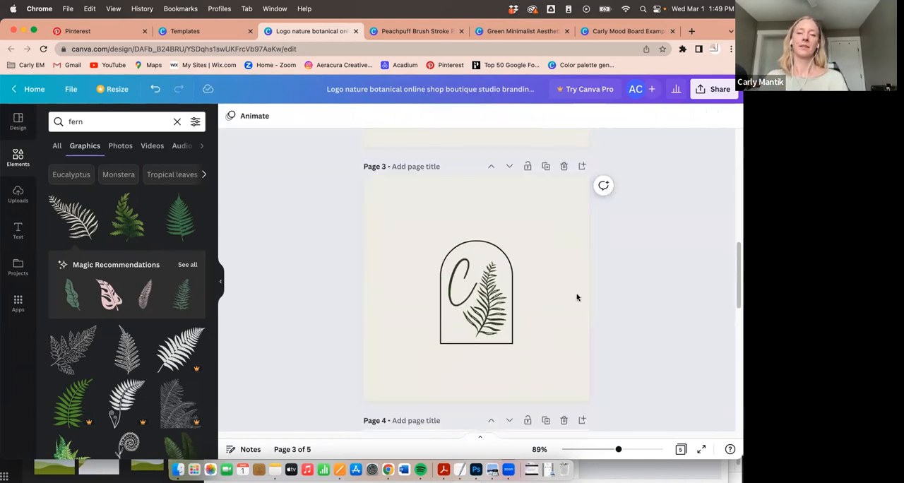
- Select the arch, letter C and fern together and scale them up to nearly fill page 3
drag(401, 209, 514, 340)
drag(377, 202, 351, 178)
drag(527, 342, 584, 393)
click(634, 372)
- Check whether the arch and the letter C on page 3 offer colour options
click(430, 176)
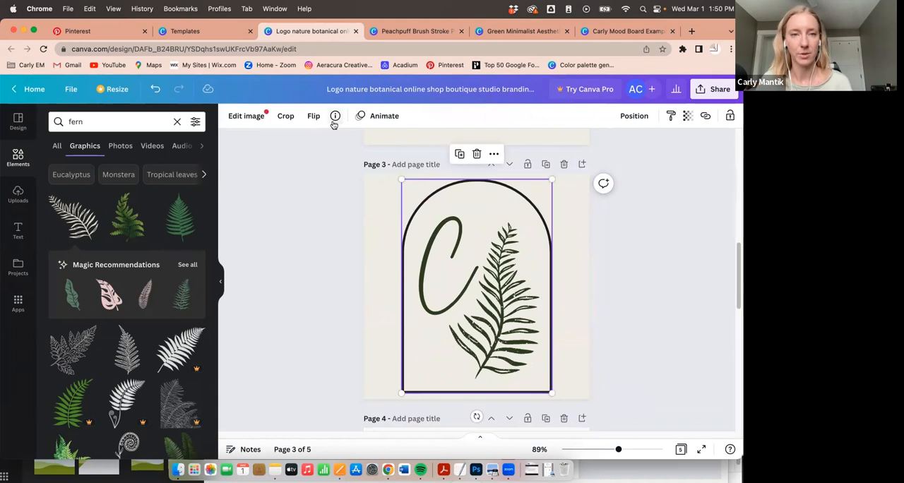
click(417, 221)
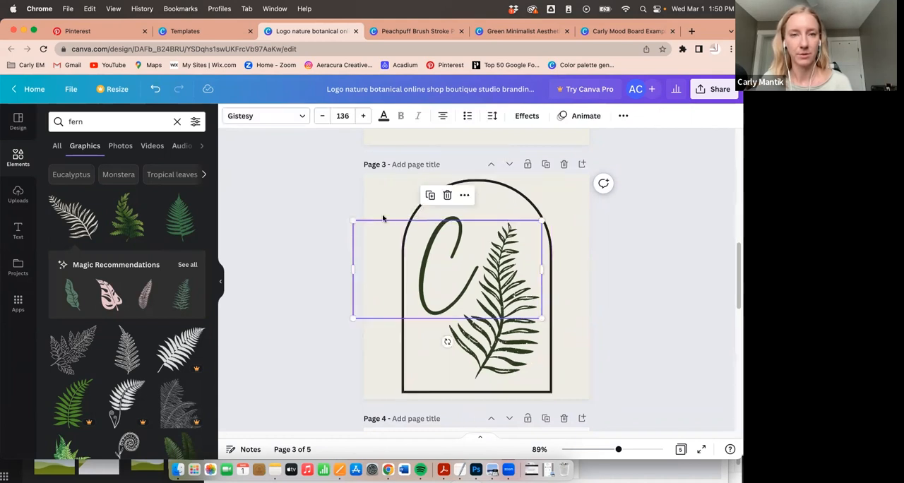
click(384, 116)
click(387, 116)
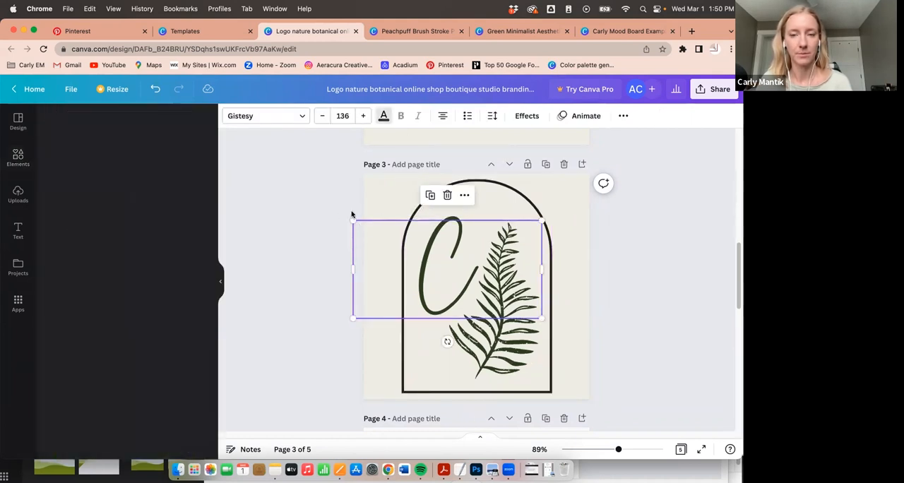
click(421, 210)
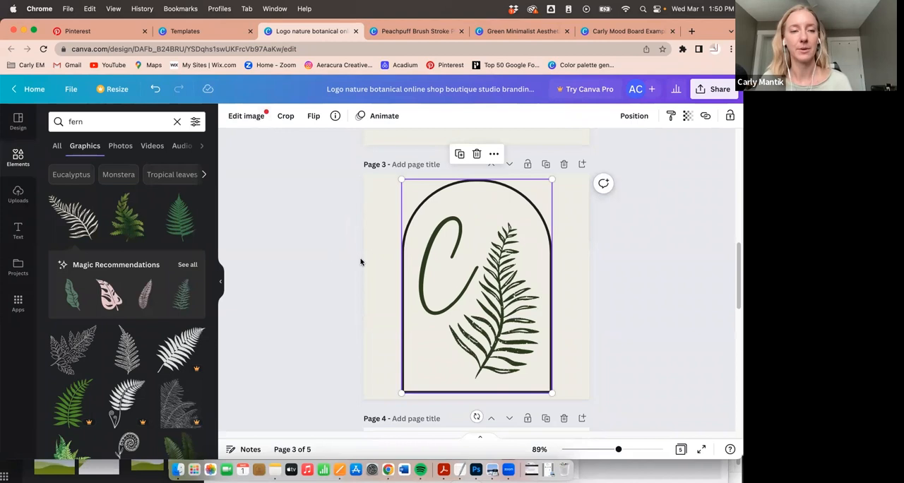
- Search the graphics for "archway" and look through the results for a replacement arch outline
scroll(362, 258, down, 2)
double_click(86, 121)
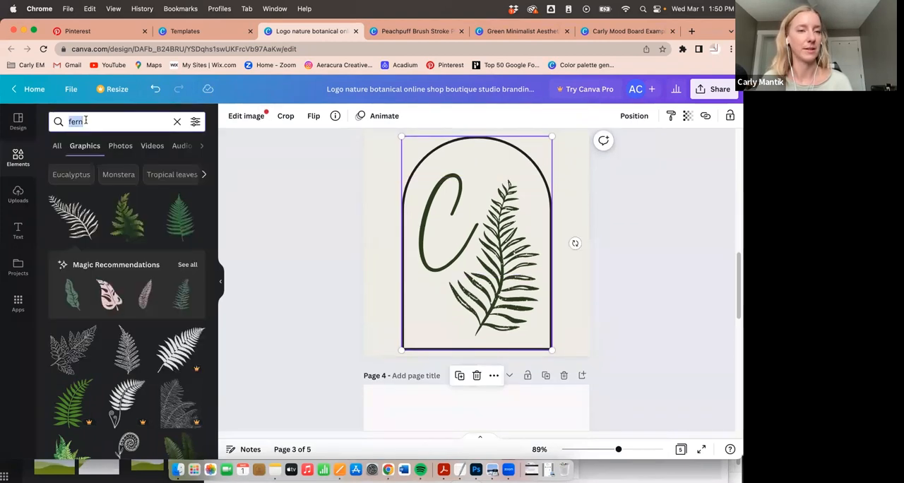
text(archway)
key(Return)
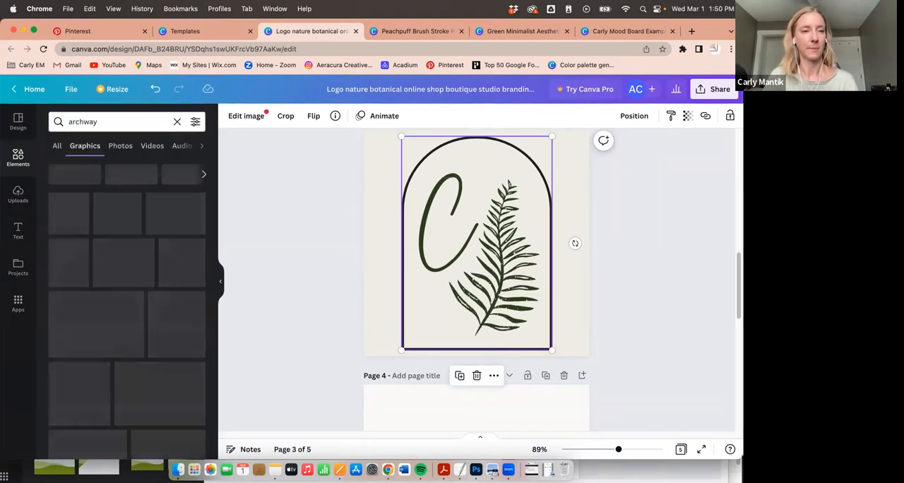
scroll(149, 311, down, 3)
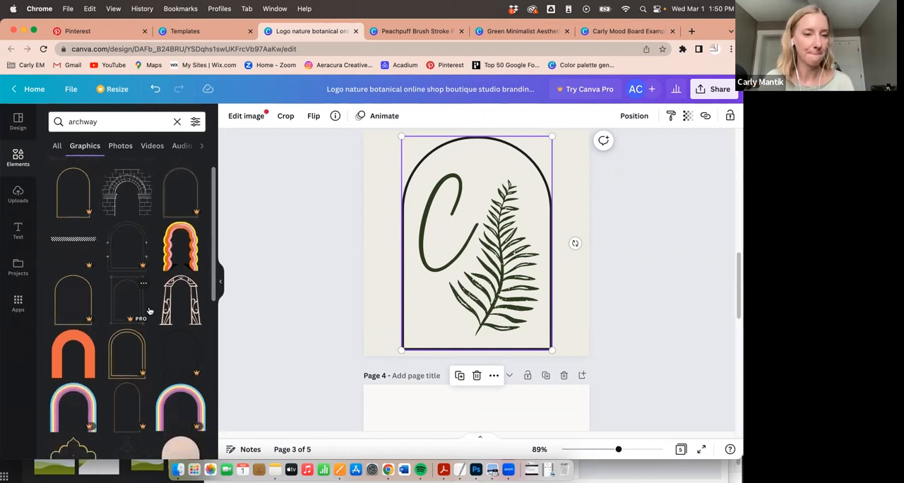
scroll(150, 311, down, 8)
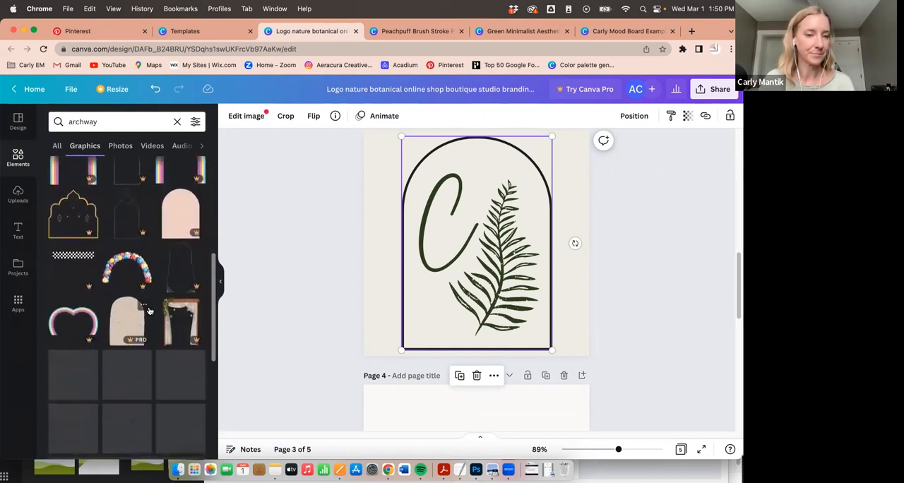
scroll(173, 238, down, 9)
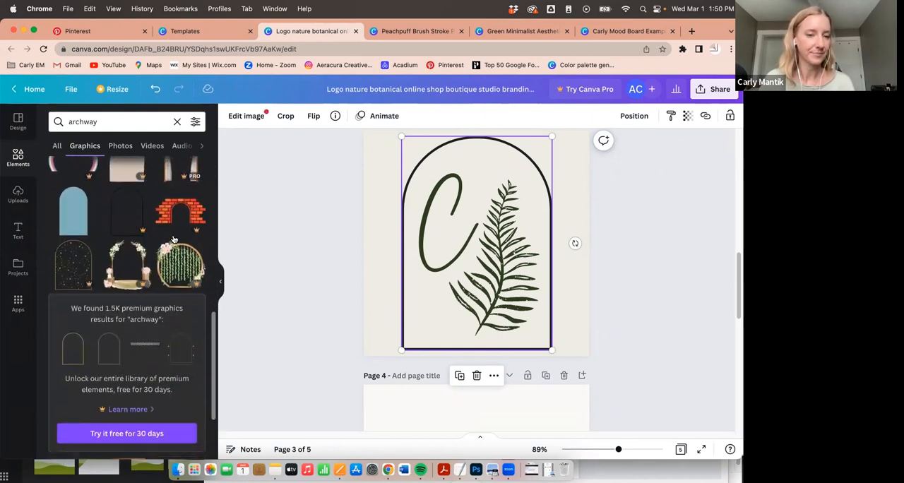
scroll(173, 238, down, 6)
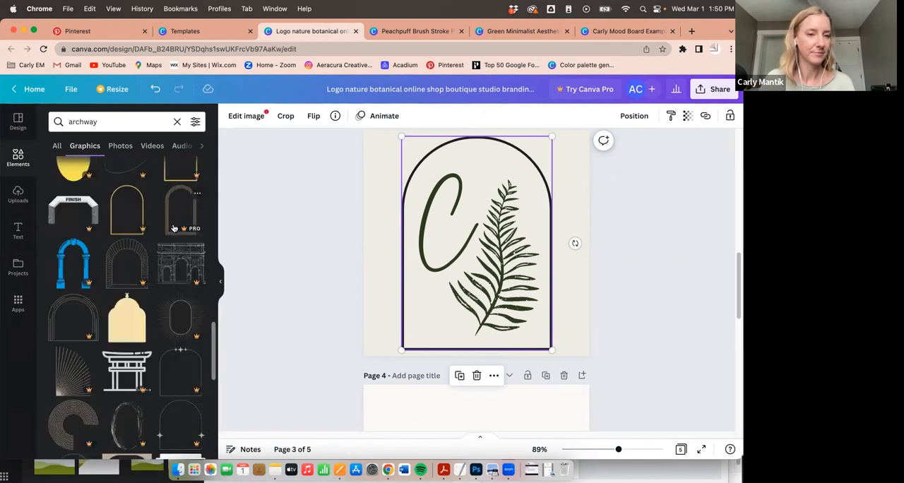
scroll(173, 228, down, 6)
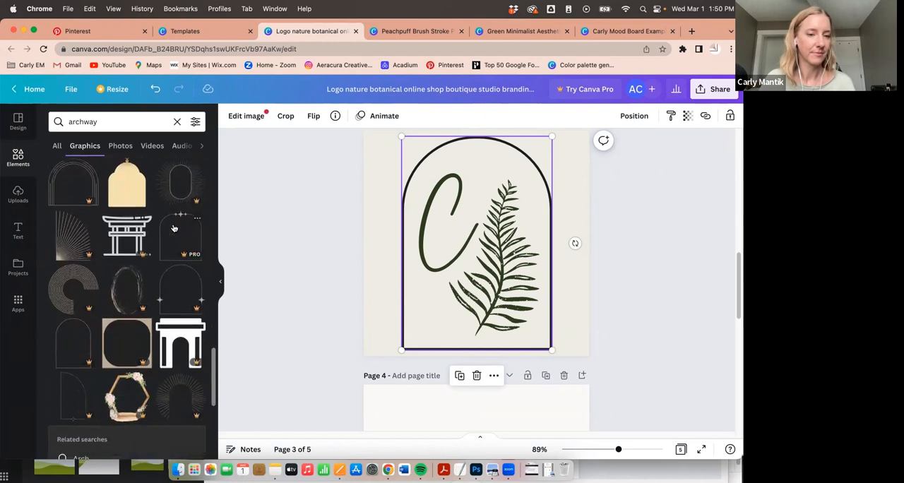
scroll(173, 228, down, 6)
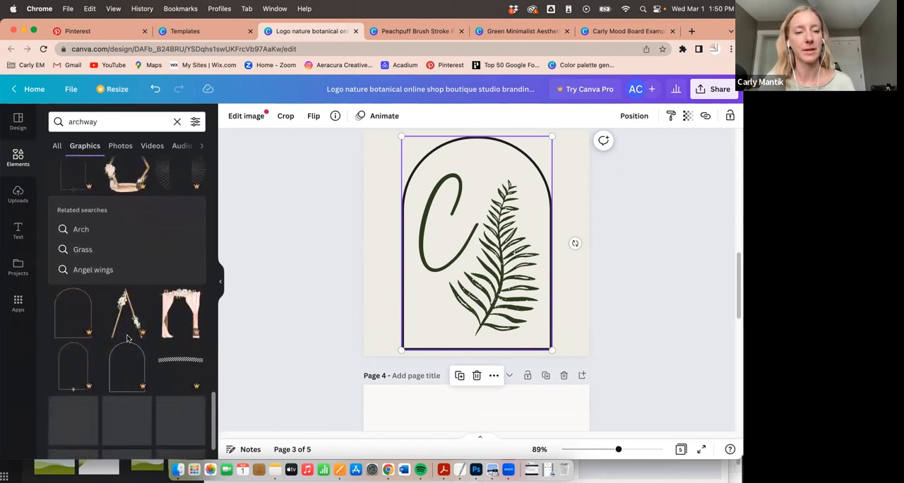
scroll(127, 332, down, 3)
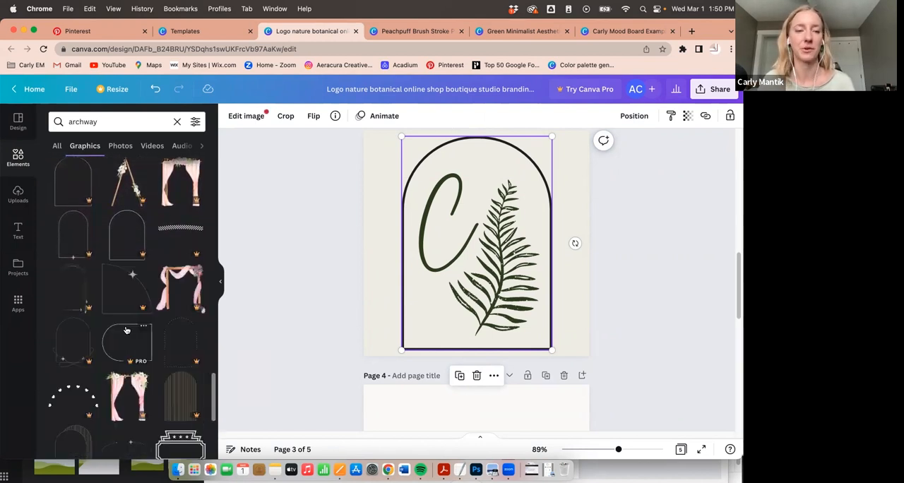
scroll(127, 330, down, 3)
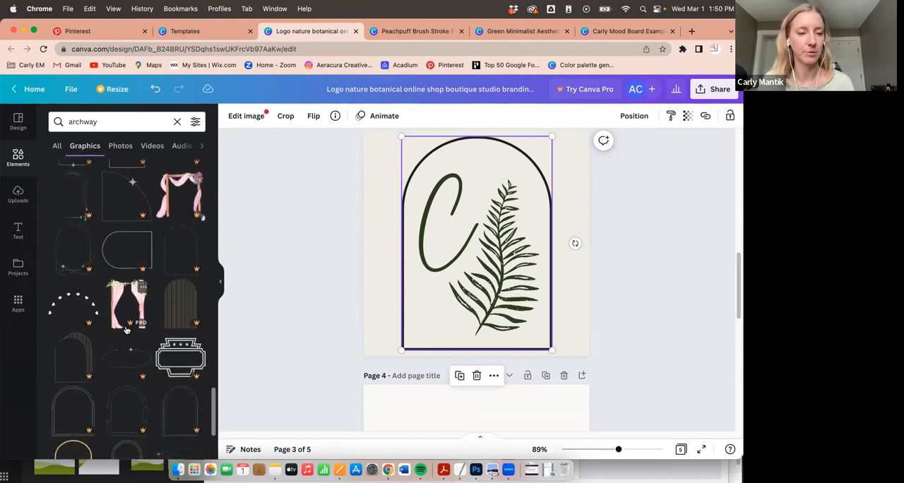
scroll(126, 327, up, 20)
- Search the graphics for "square", add the thin square outline to page 3 and colour it dark green 33471f
double_click(120, 121)
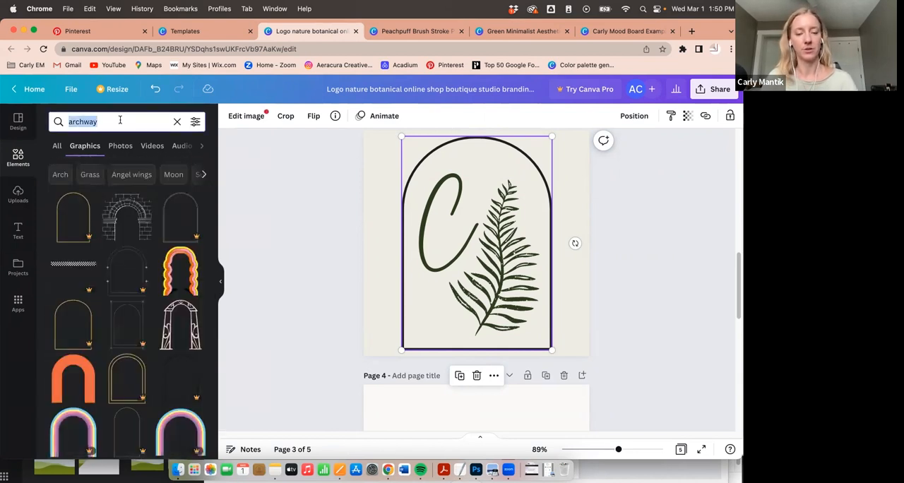
text(square)
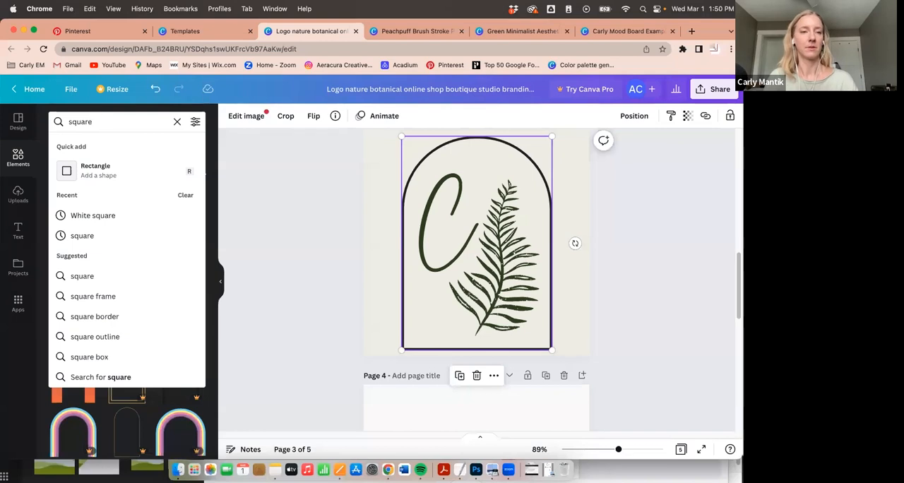
key(Return)
click(83, 225)
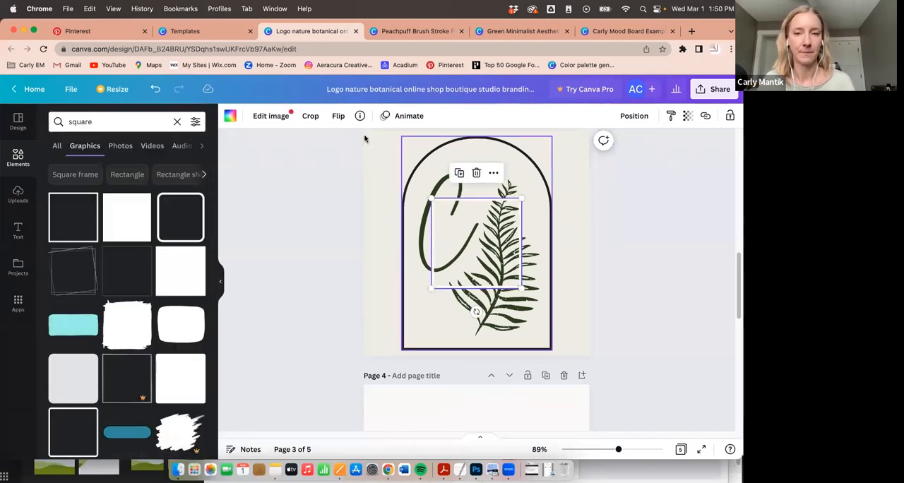
click(229, 115)
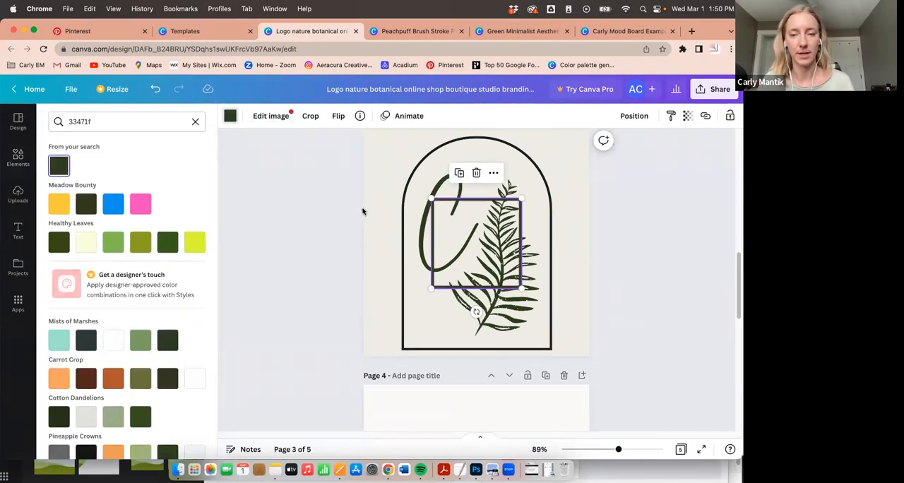
- Delete the black arch on page 3, then enlarge and centre the green square so it frames the C and fern
click(460, 146)
key(Delete)
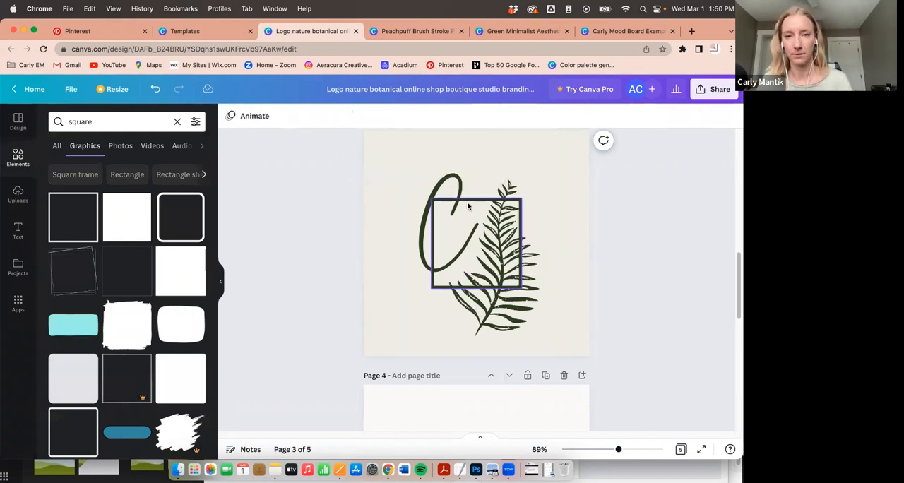
click(468, 207)
drag(522, 288, 571, 338)
drag(437, 201, 387, 153)
click(583, 309)
drag(510, 274, 508, 295)
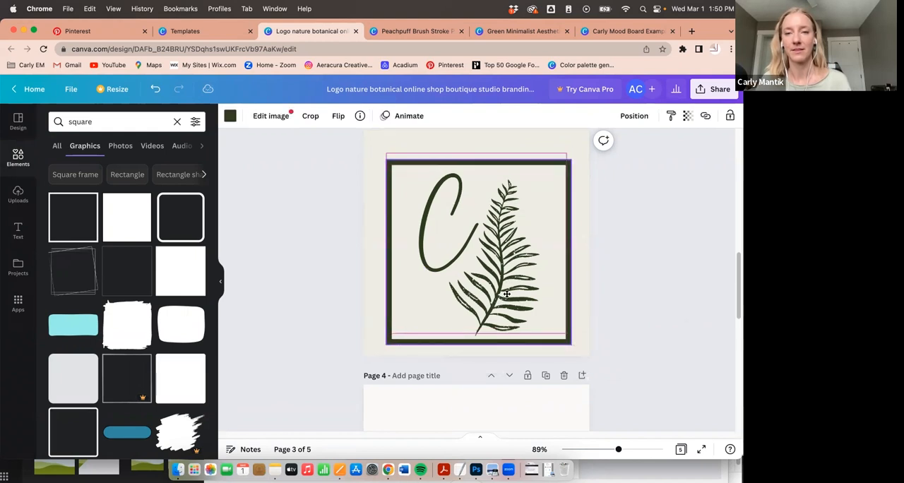
- Copy the square-framed C and fern from page 3 to page 2 of the mood board, scaled down above the colour swatches
click(311, 256)
scroll(332, 247, up, 2)
drag(322, 189, 528, 332)
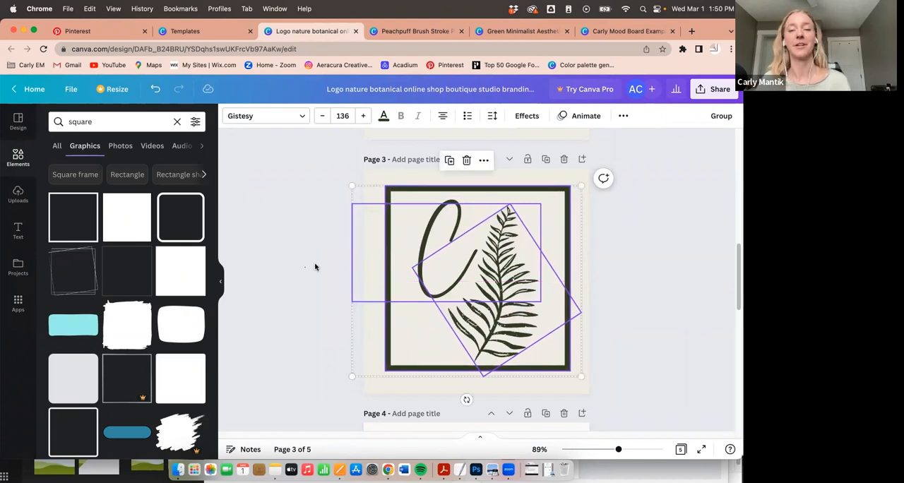
click(348, 261)
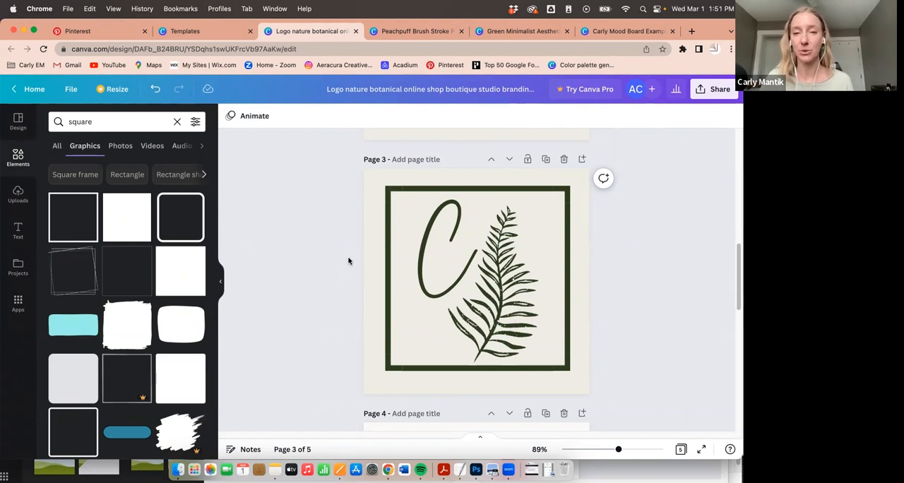
drag(329, 149, 530, 344)
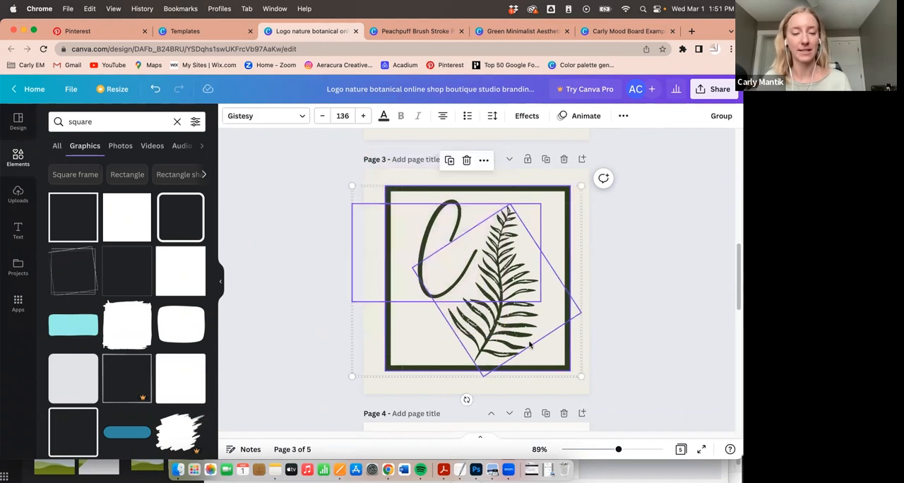
click(628, 32)
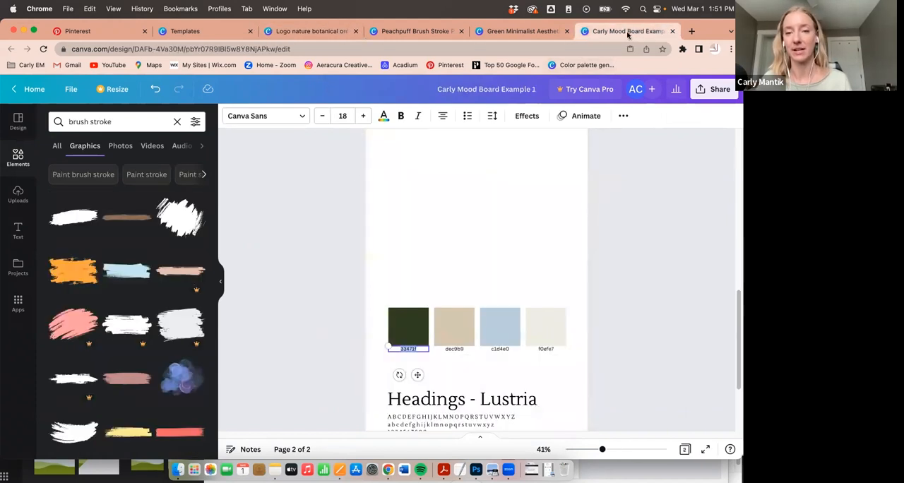
scroll(549, 246, up, 1)
key(super+v)
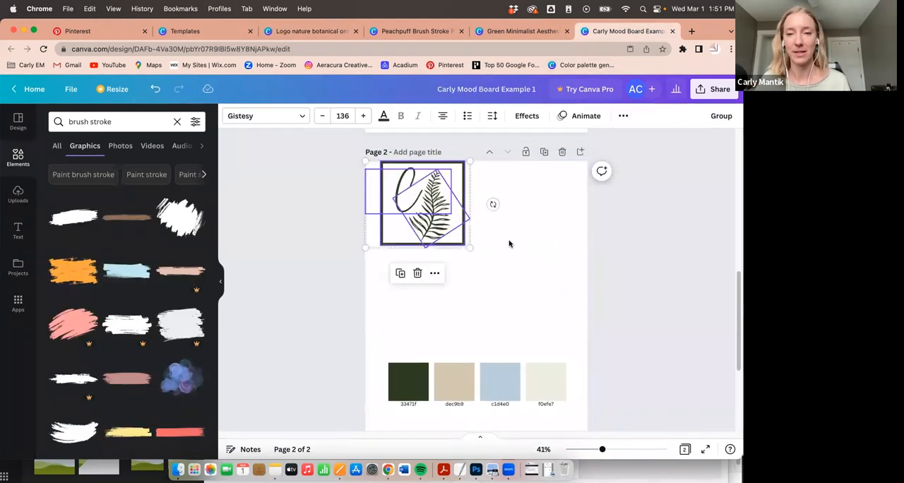
drag(363, 159, 517, 289)
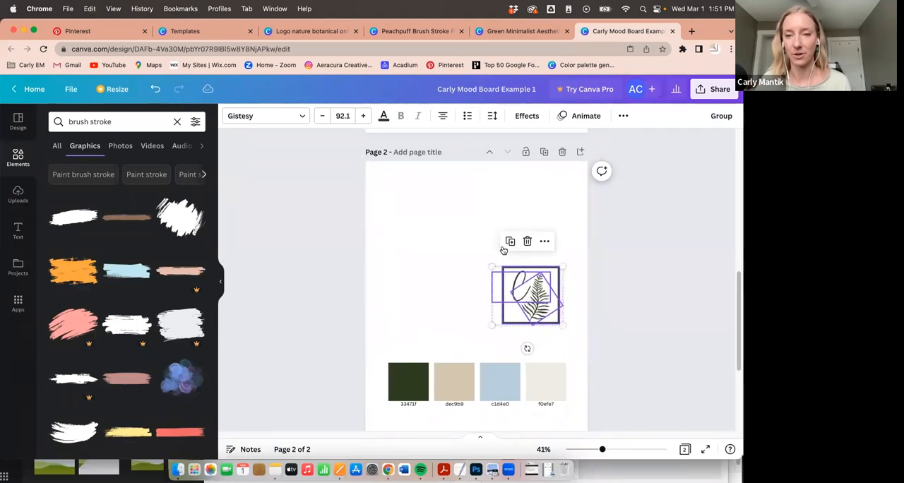
click(491, 226)
- Examine the Green Minimalist style guide template as a layout reference, then return to the mood board
click(514, 31)
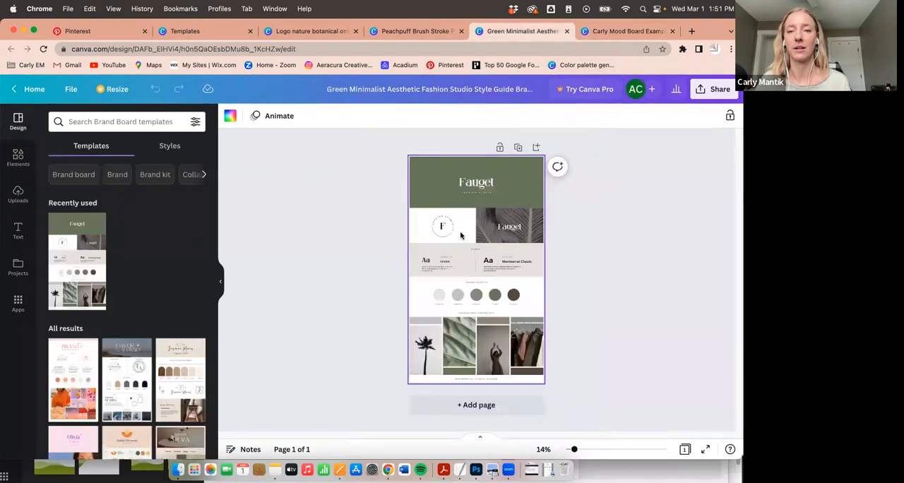
click(621, 31)
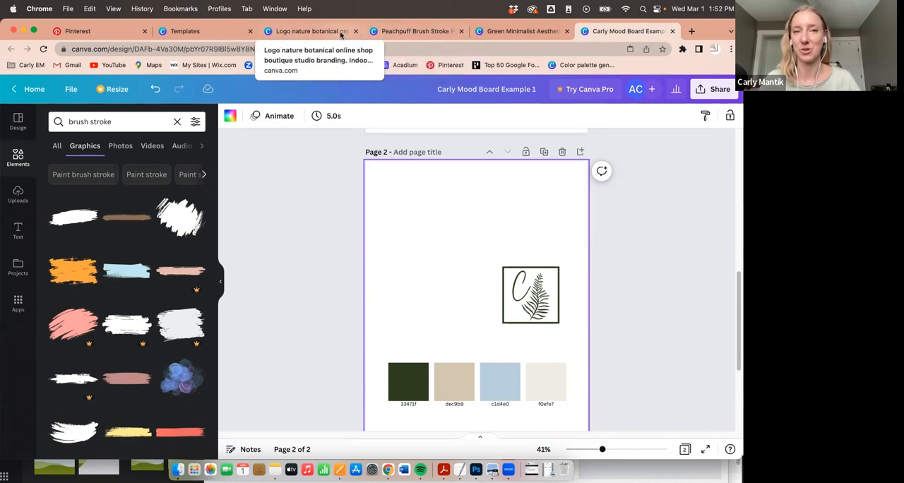
- Copy the full arch logo with its curved text and fern from page 2 of the logo design to the mood board's page 2
click(411, 32)
click(337, 33)
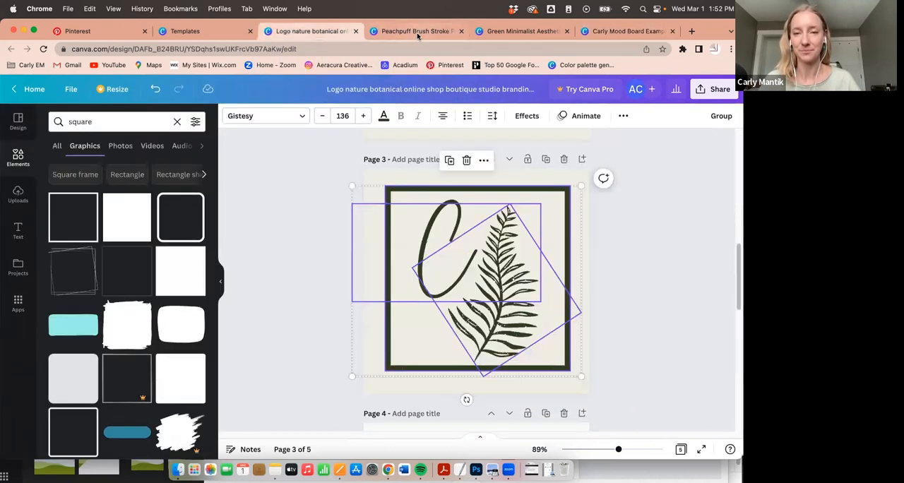
click(313, 180)
scroll(313, 179, up, 3)
scroll(346, 180, up, 1)
drag(412, 178, 546, 297)
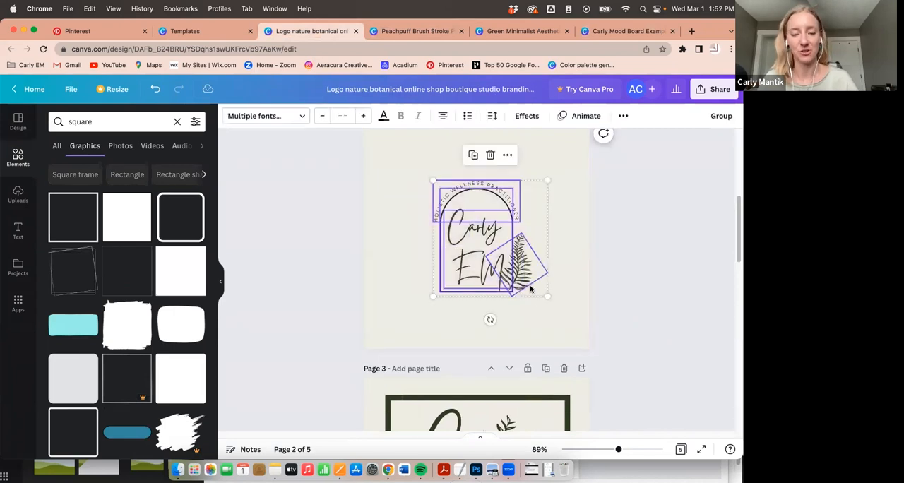
click(606, 31)
key(super+v)
- Enlarge the arch logo above the colour swatches and move the framed C and fern up beside its top
drag(450, 240, 536, 326)
drag(454, 281, 436, 275)
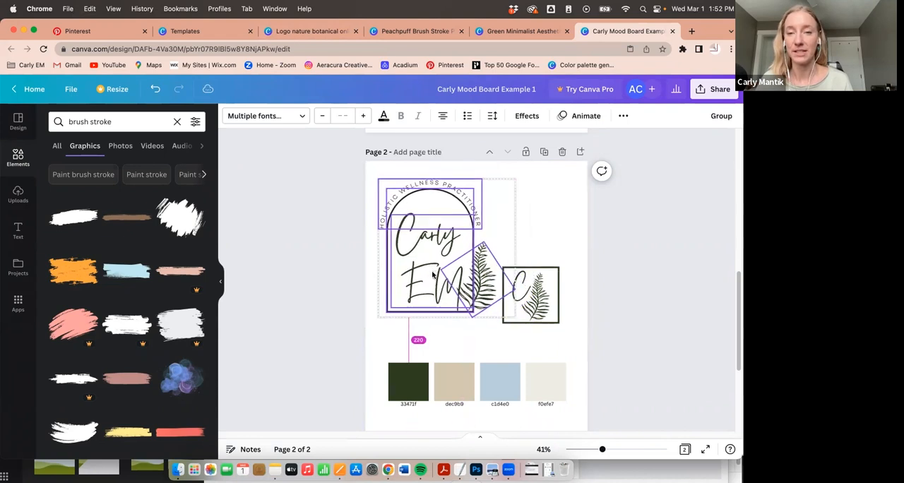
click(534, 216)
drag(551, 314, 551, 228)
click(495, 325)
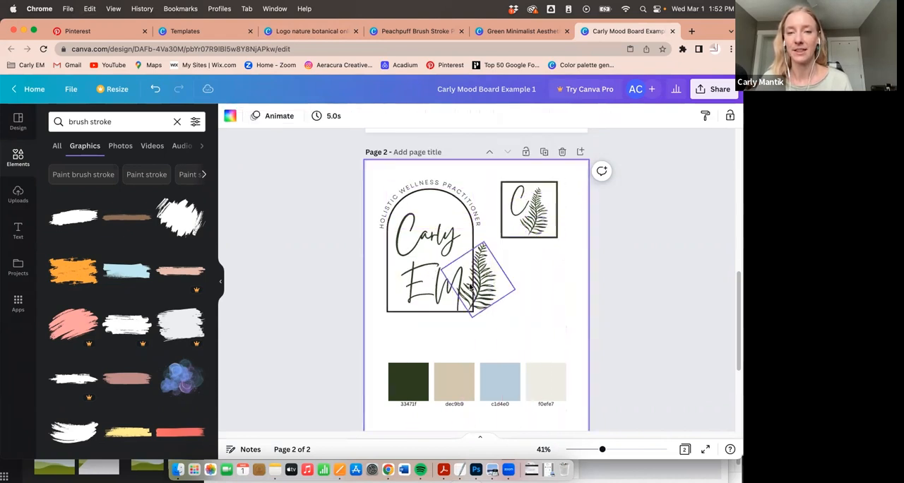
- Review the logos, colour swatches and heading and body font samples on the mood board's page 2
click(428, 311)
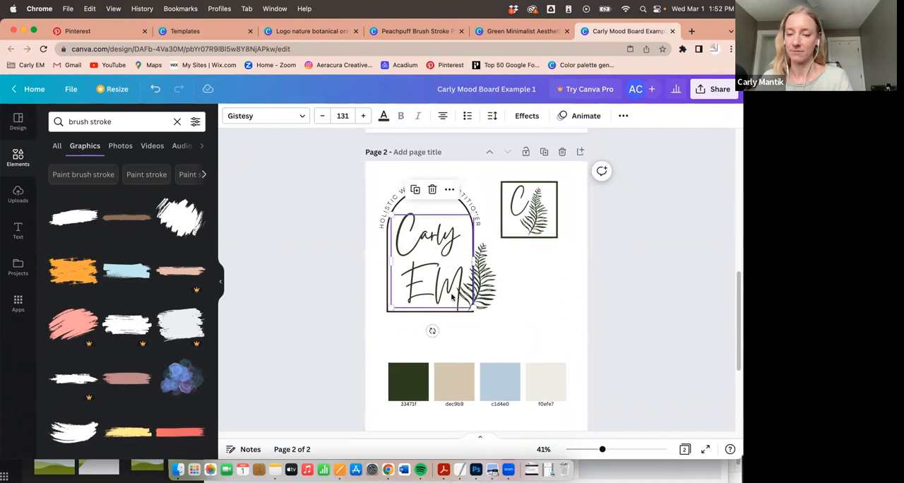
click(515, 304)
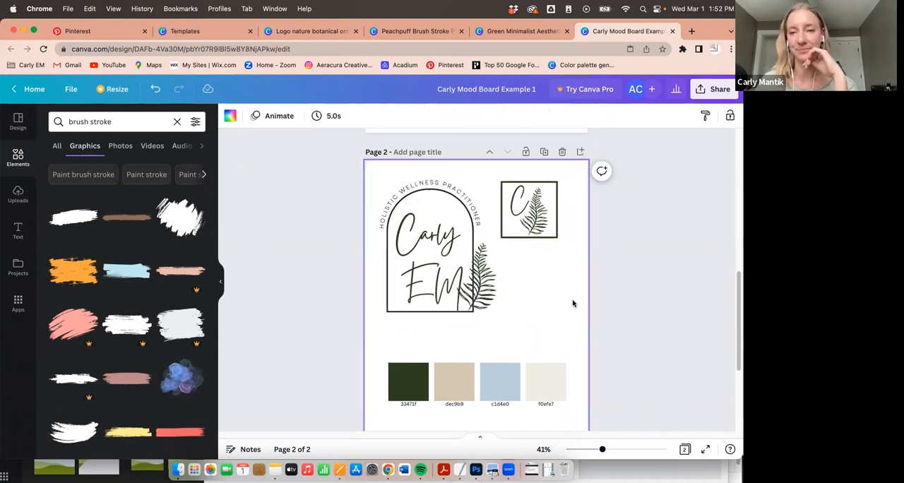
scroll(541, 263, down, 1)
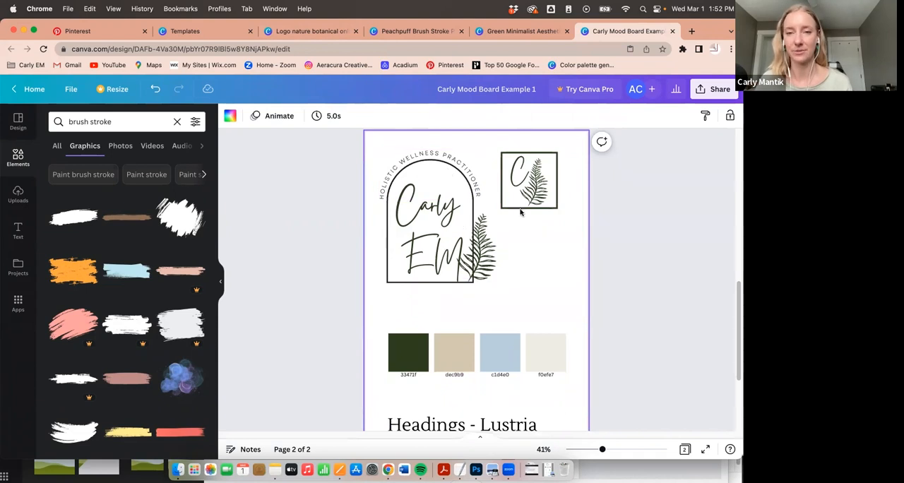
scroll(485, 245, down, 2)
scroll(509, 251, up, 2)
scroll(551, 252, down, 5)
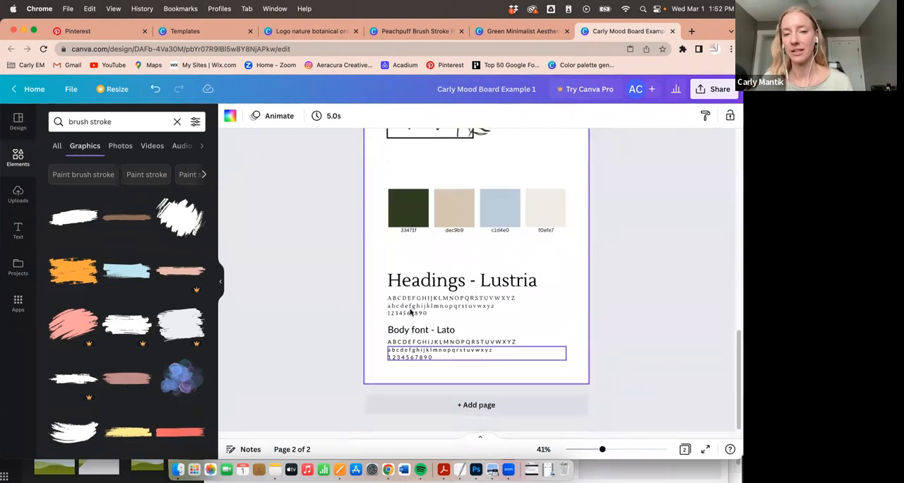
scroll(560, 203, up, 6)
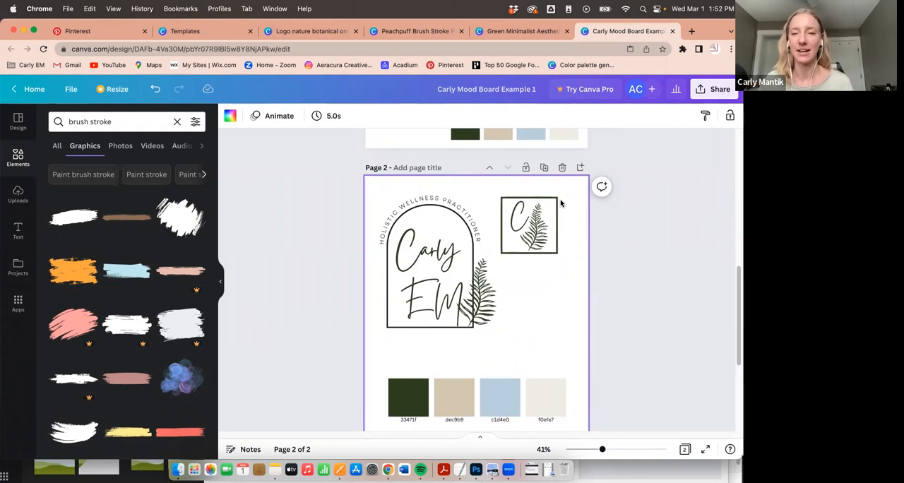
scroll(561, 203, down, 1)
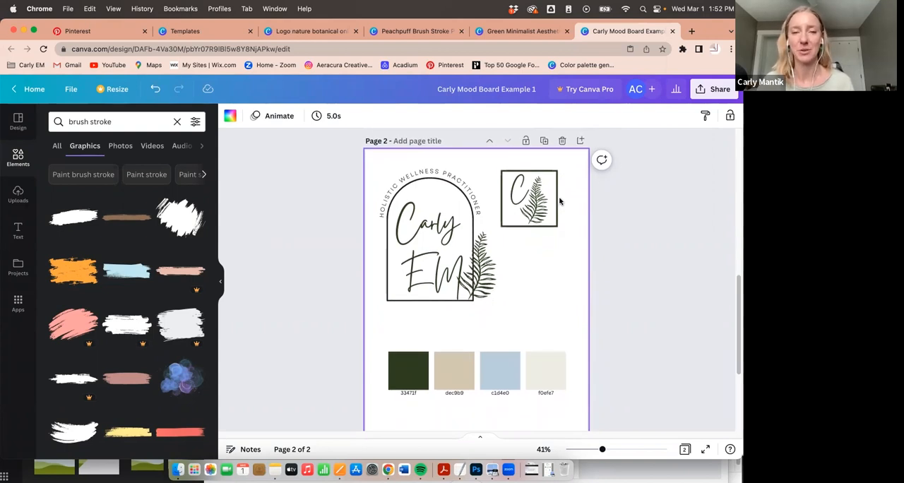
scroll(570, 245, down, 2)
scroll(569, 245, down, 1)
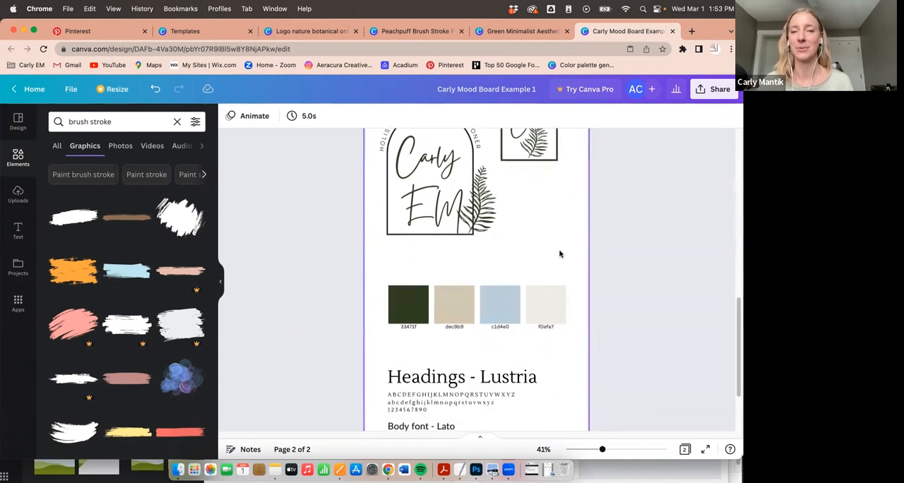
- Return to the logo design and enlarge the arch logo with its curved text and fern to nearly fill page 2
scroll(547, 249, up, 2)
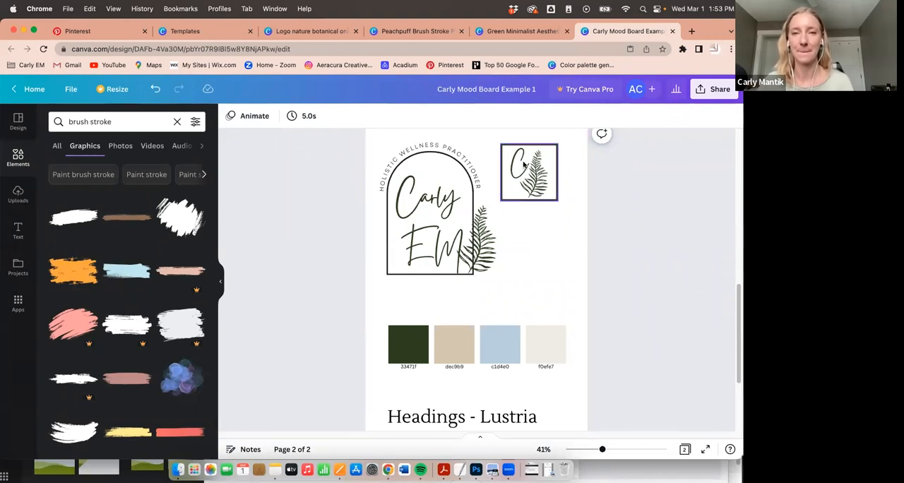
click(526, 32)
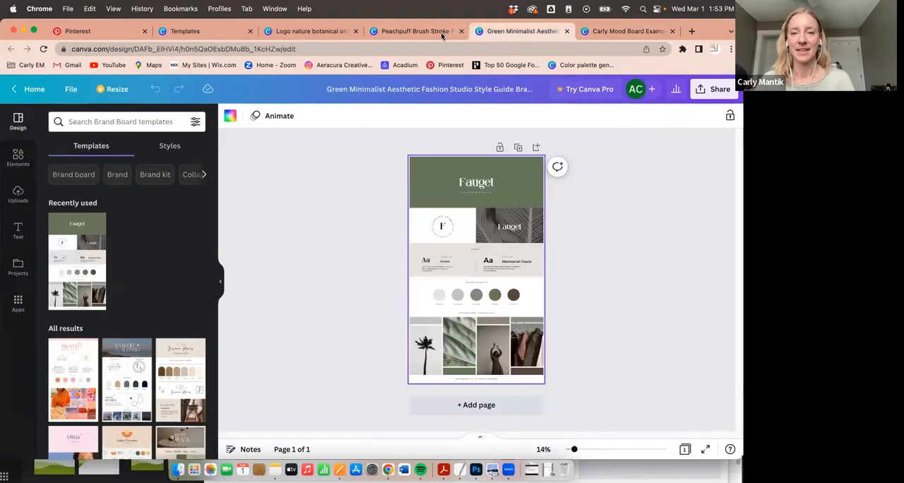
click(422, 31)
key(ctrl+shift+Tab)
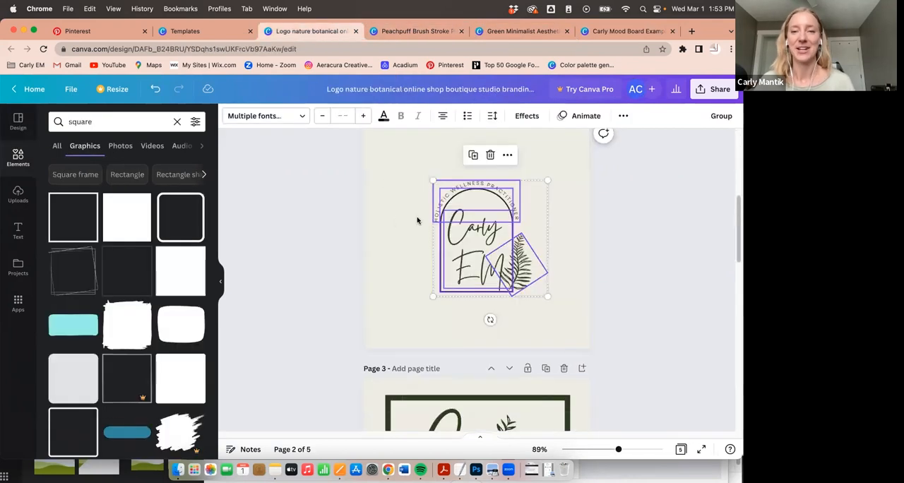
click(296, 232)
scroll(422, 210, up, 1)
drag(400, 200, 551, 345)
drag(390, 210, 551, 358)
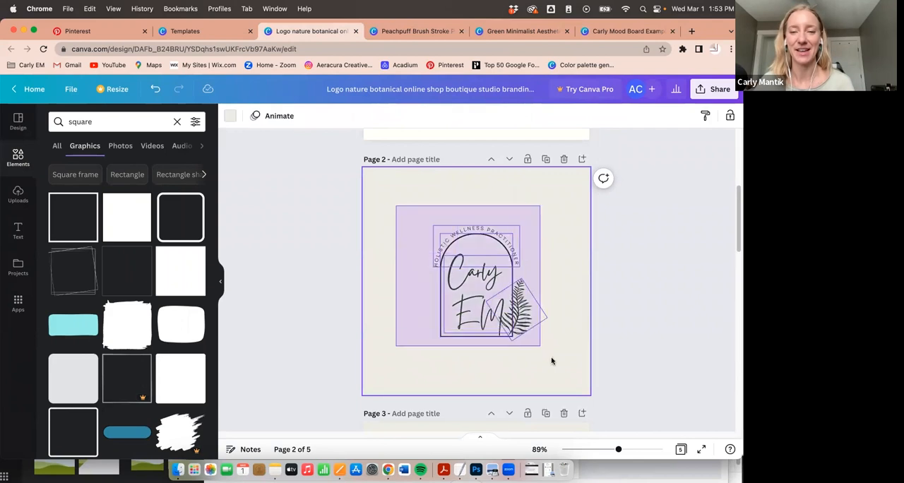
drag(431, 224, 391, 183)
drag(552, 342, 591, 385)
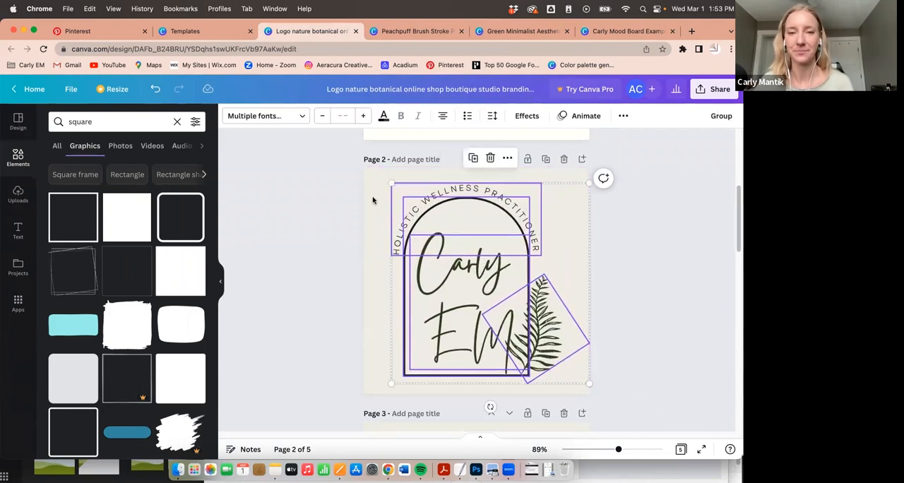
drag(387, 182, 381, 176)
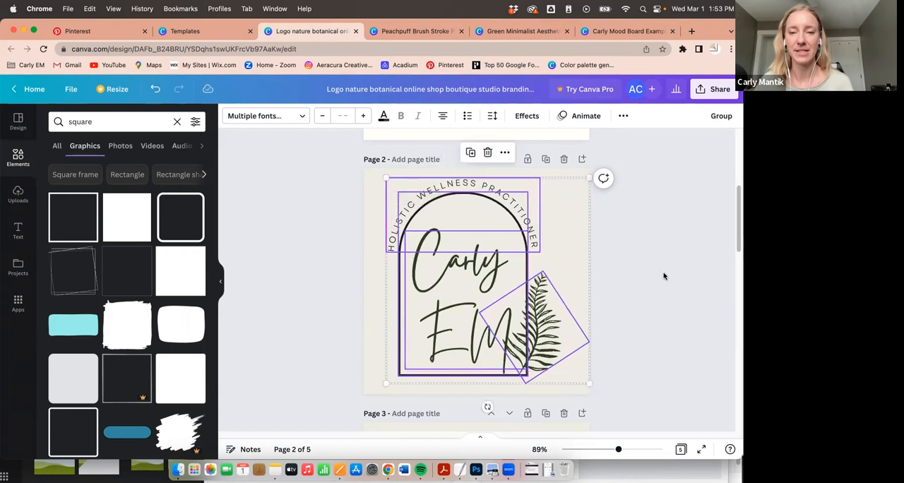
click(691, 348)
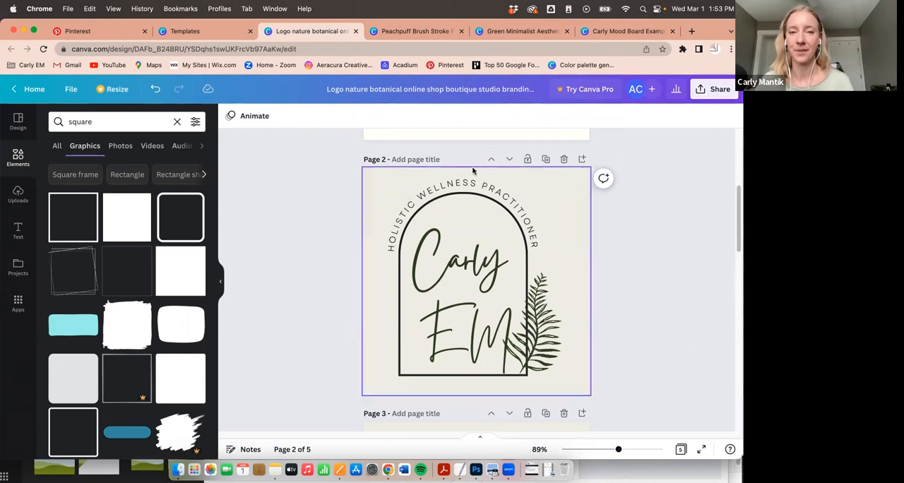
- Examine the download settings and file types for the logo design, choose JPG, and leave the settings without downloading
scroll(474, 172, down, 1)
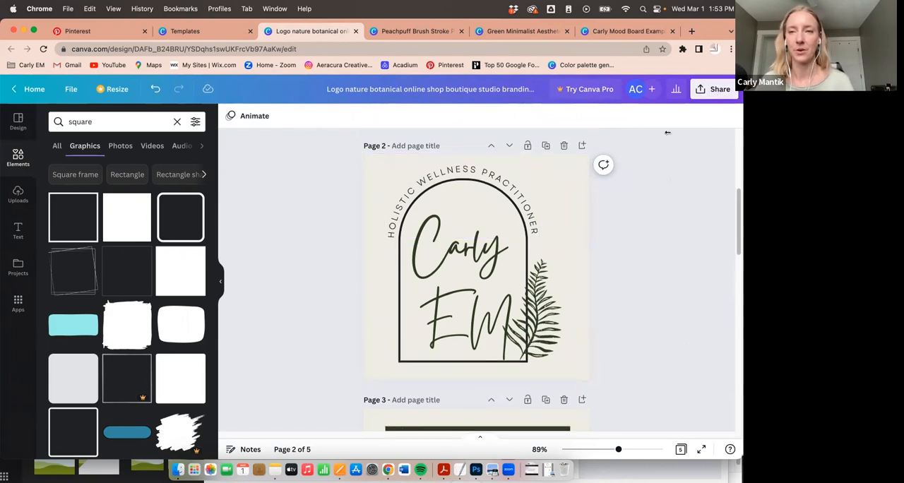
click(720, 92)
click(579, 329)
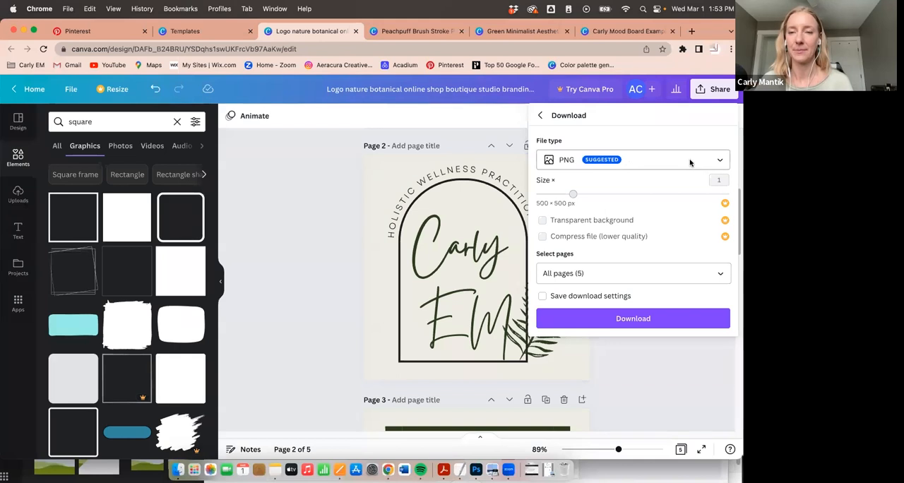
click(713, 161)
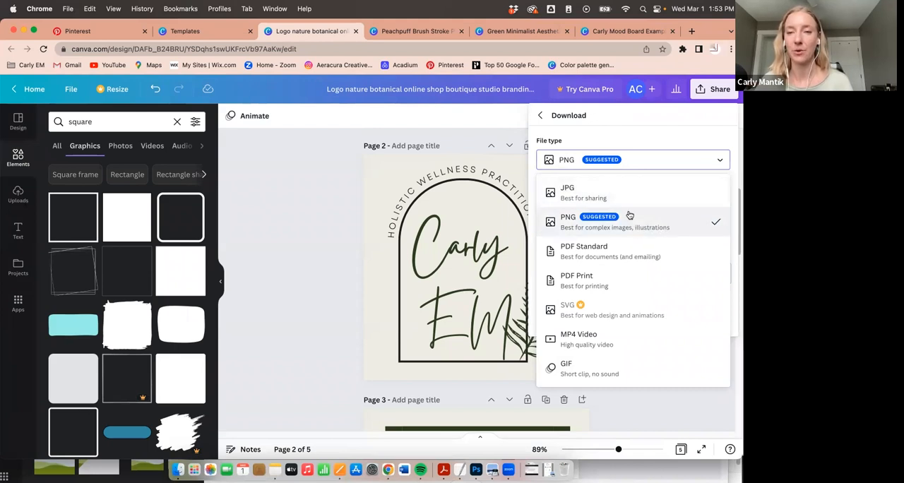
click(647, 146)
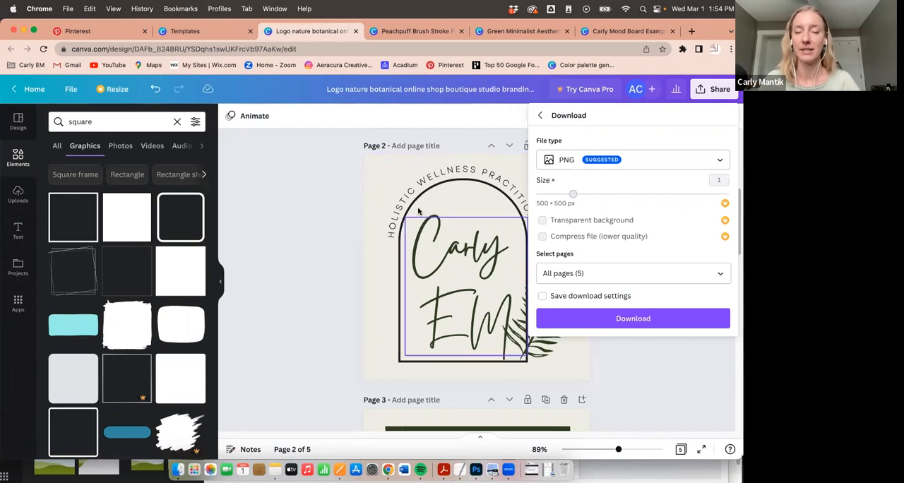
click(591, 160)
click(571, 194)
click(617, 159)
click(367, 293)
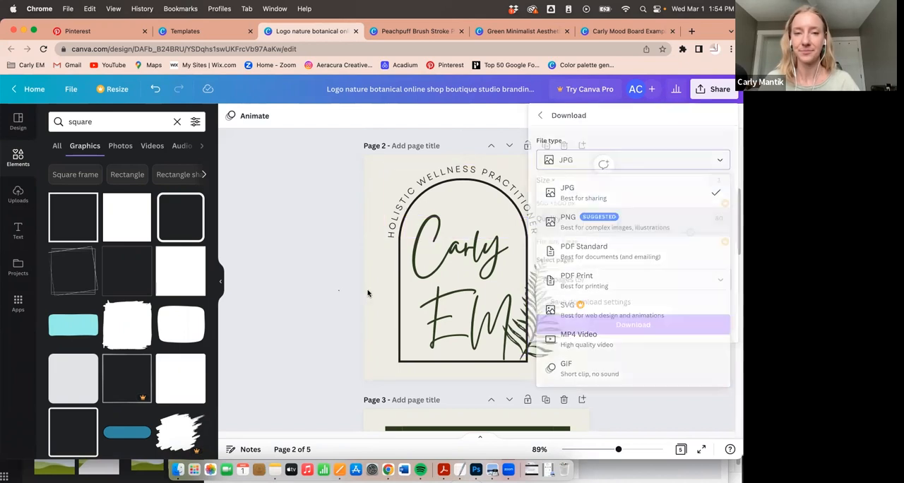
- Examine the framed initial and fern on page 3 and compare it with the logos on the other pages
scroll(565, 247, down, 5)
scroll(540, 281, down, 1)
drag(376, 184, 592, 376)
click(662, 365)
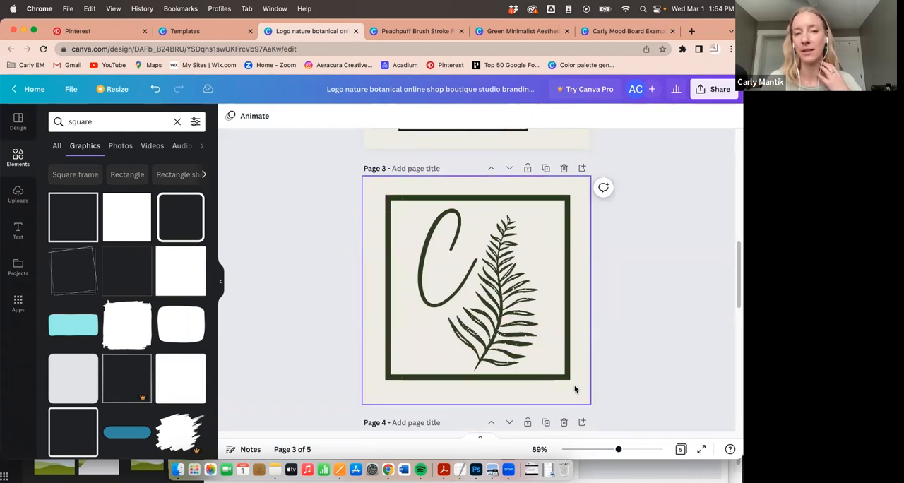
scroll(657, 280, up, 3)
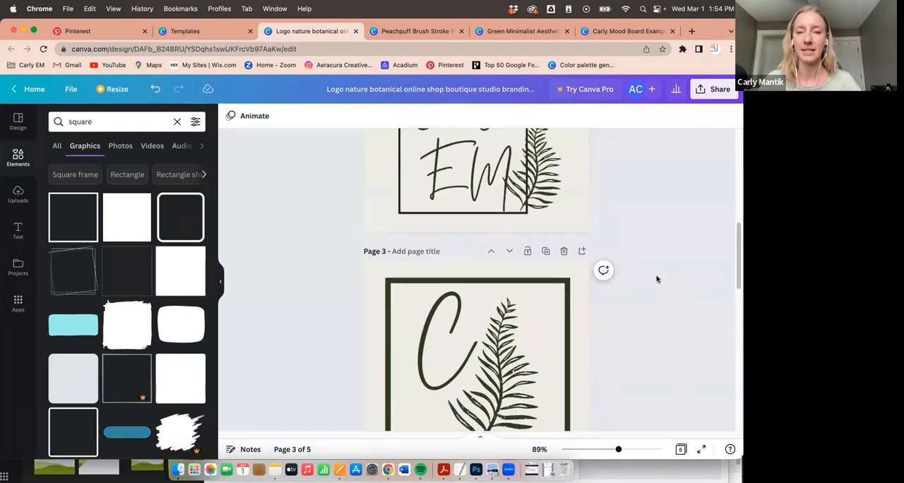
scroll(657, 279, up, 6)
scroll(657, 279, down, 11)
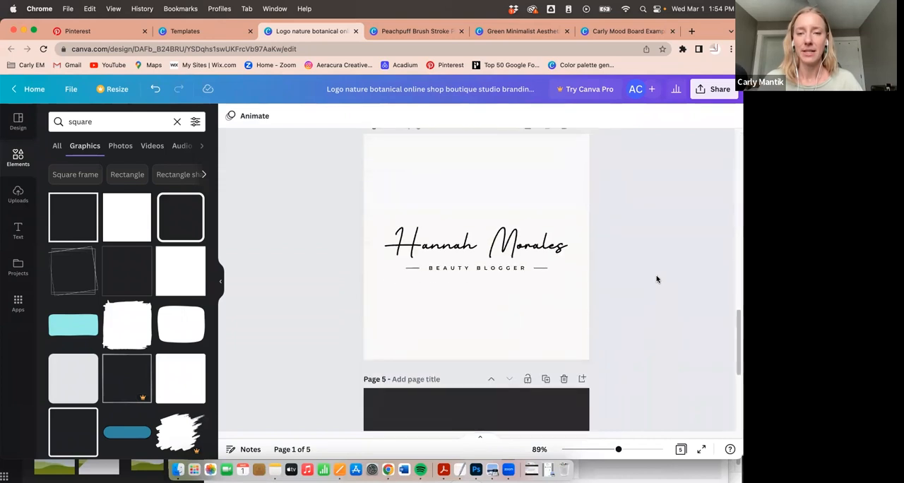
scroll(657, 279, down, 3)
scroll(443, 179, up, 4)
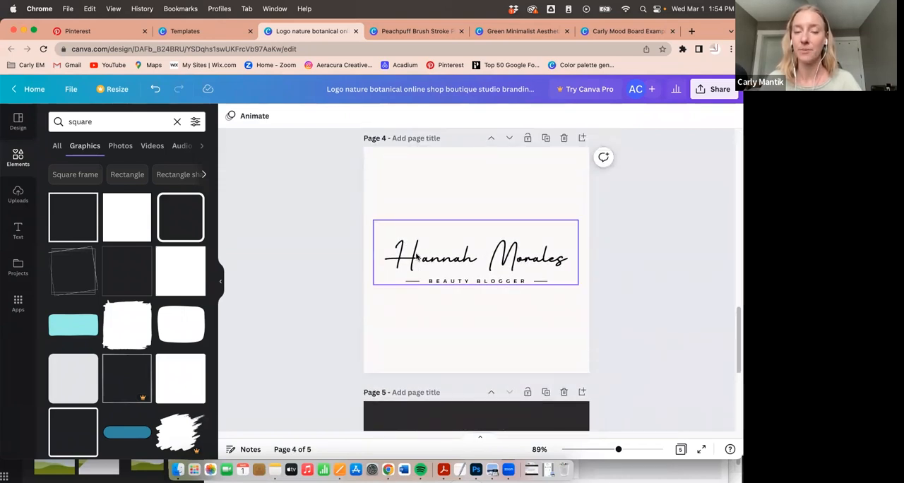
scroll(457, 237, up, 4)
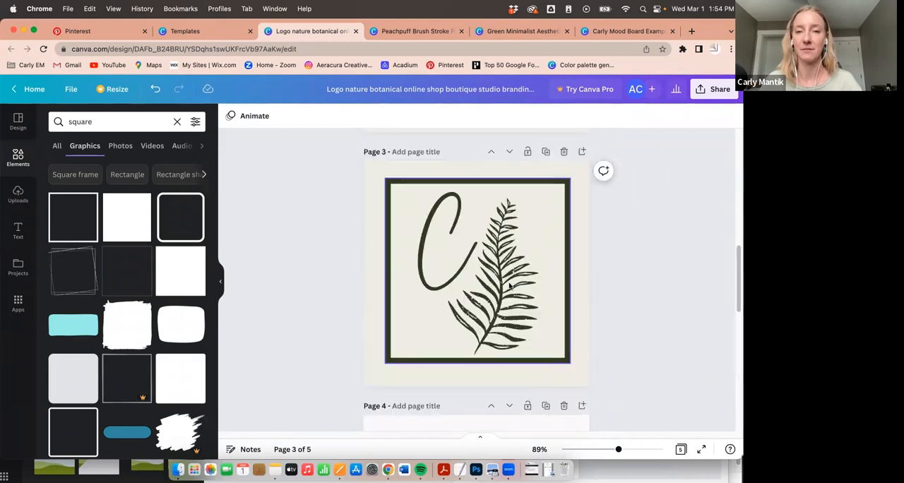
scroll(499, 245, down, 5)
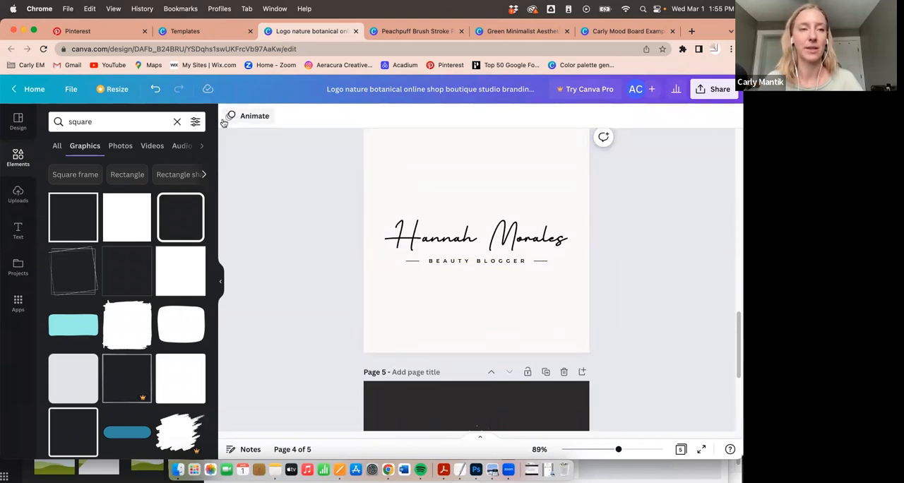
- Try to resize the logo design to a custom size of 500 × 250 px
click(118, 89)
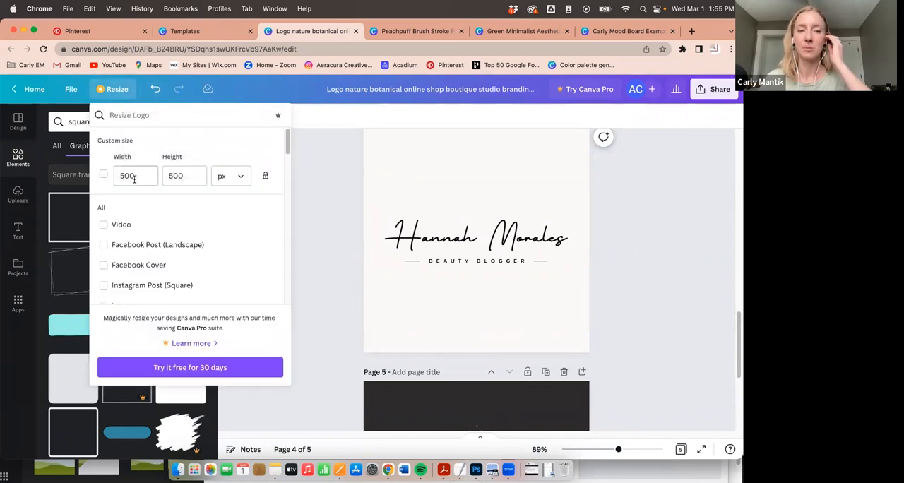
click(147, 176)
key(Tab)
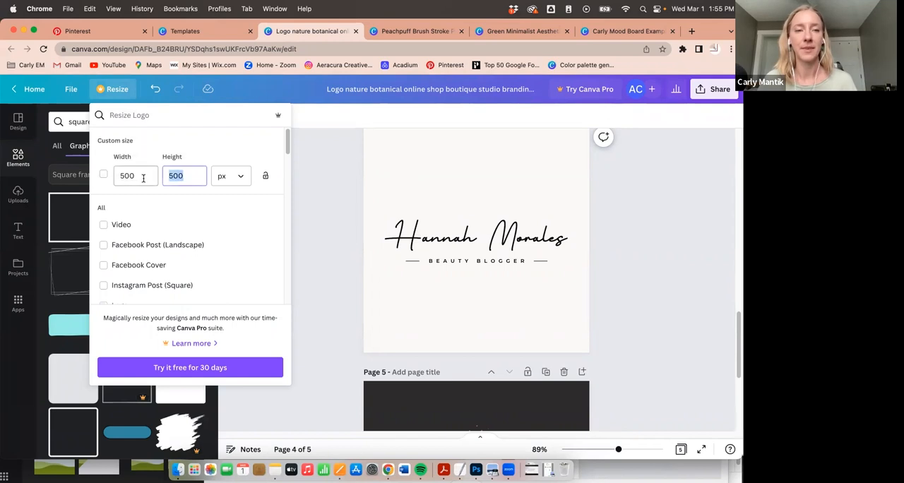
text(25)
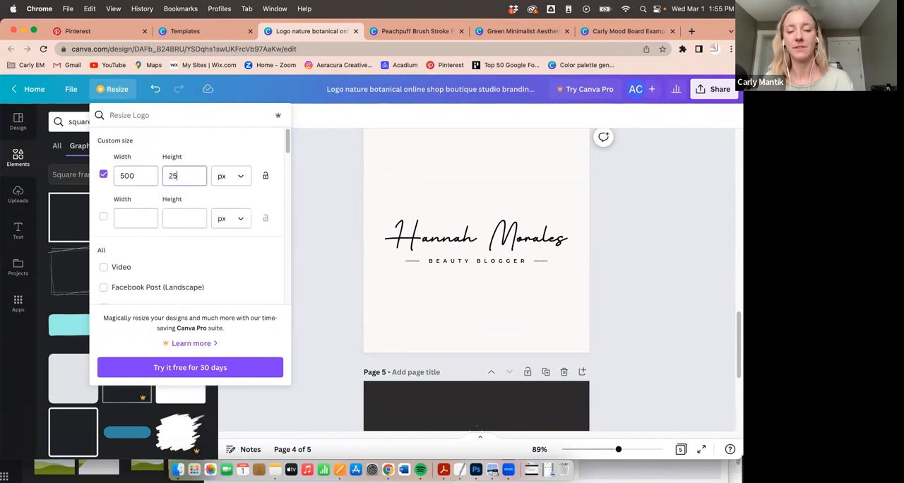
click(228, 150)
scroll(407, 197, up, 1)
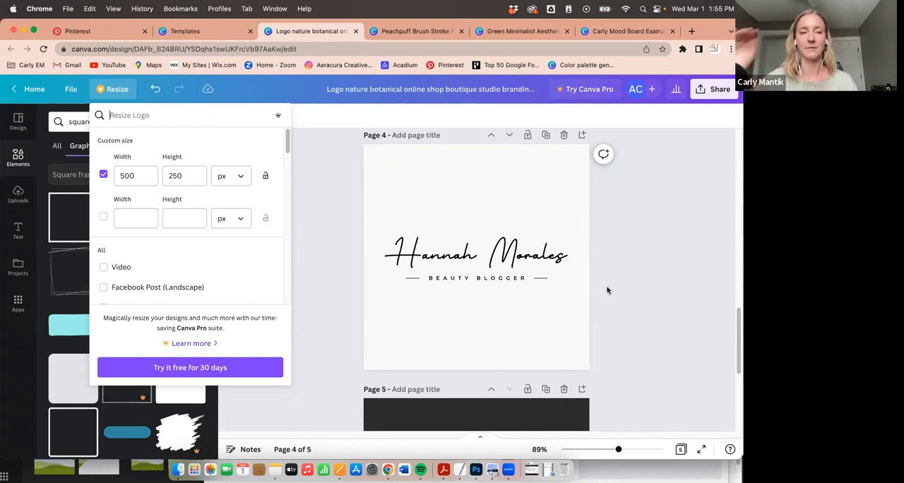
click(113, 91)
click(113, 90)
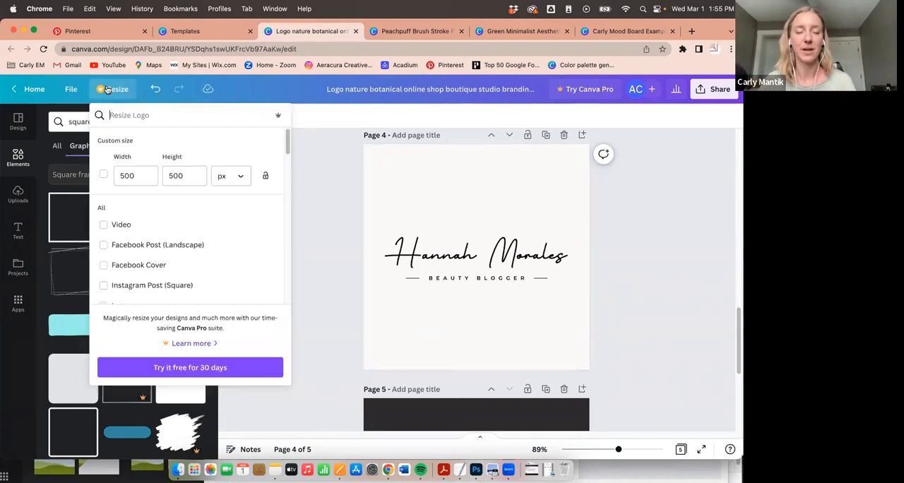
click(323, 151)
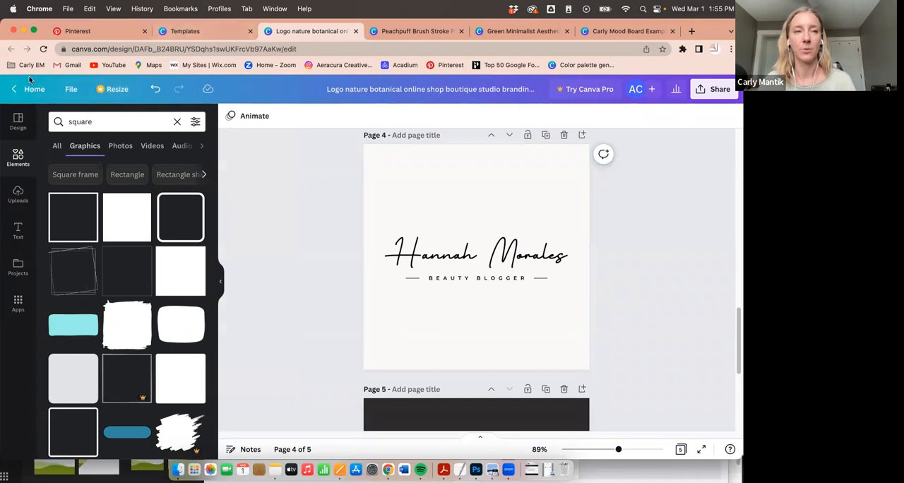
- Create a new blank design with a custom size of 500 × 250 px
click(175, 31)
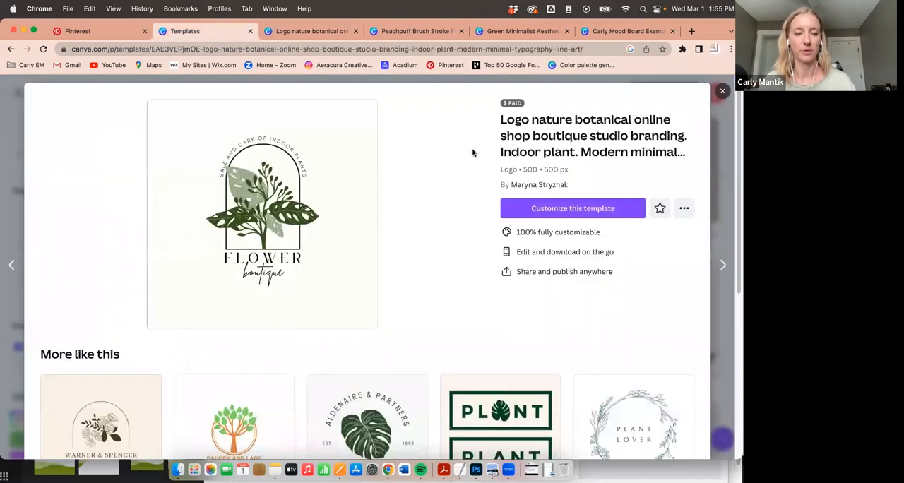
key(Escape)
click(679, 97)
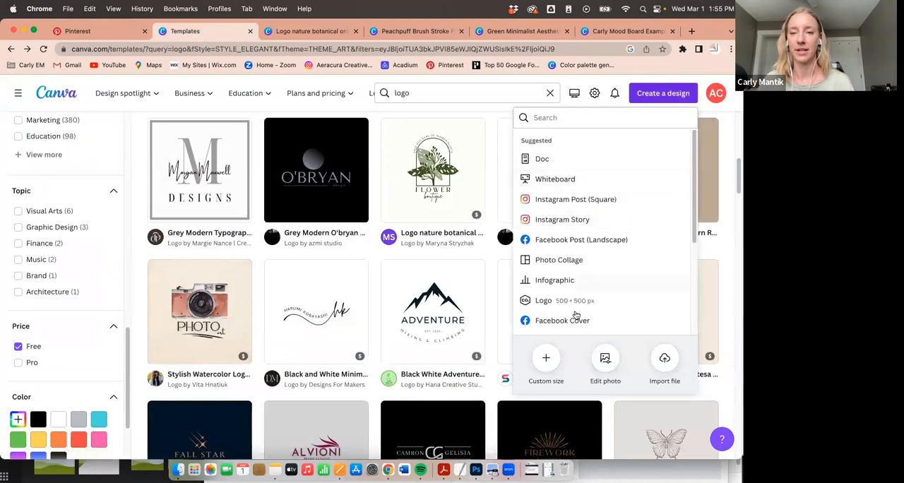
click(547, 350)
double_click(552, 159)
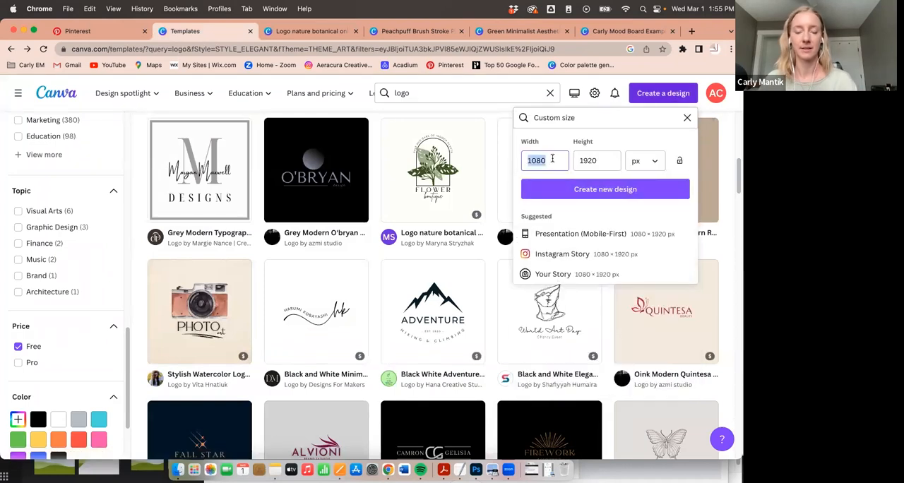
text(500)
key(Tab)
text(250)
key(Return)
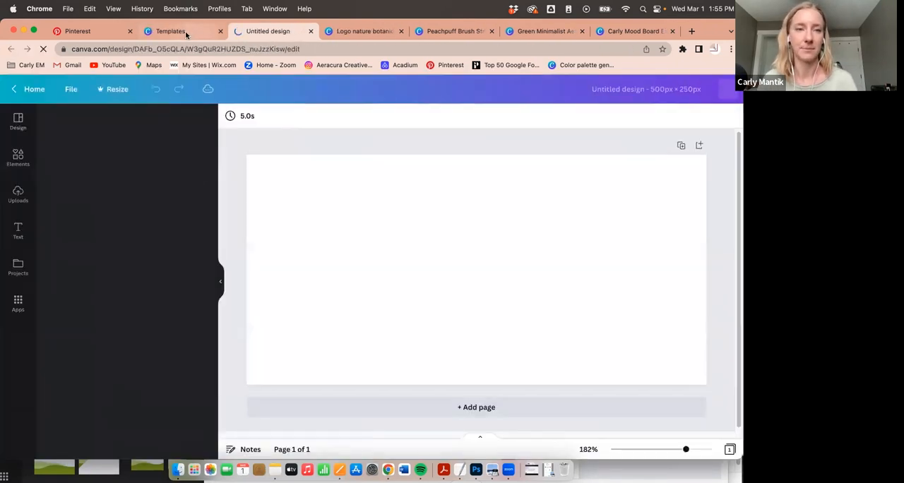
- Copy the handwritten-name Beauty Blogger logo from page 4 of the logo design into the new 500 × 250 px design
click(186, 32)
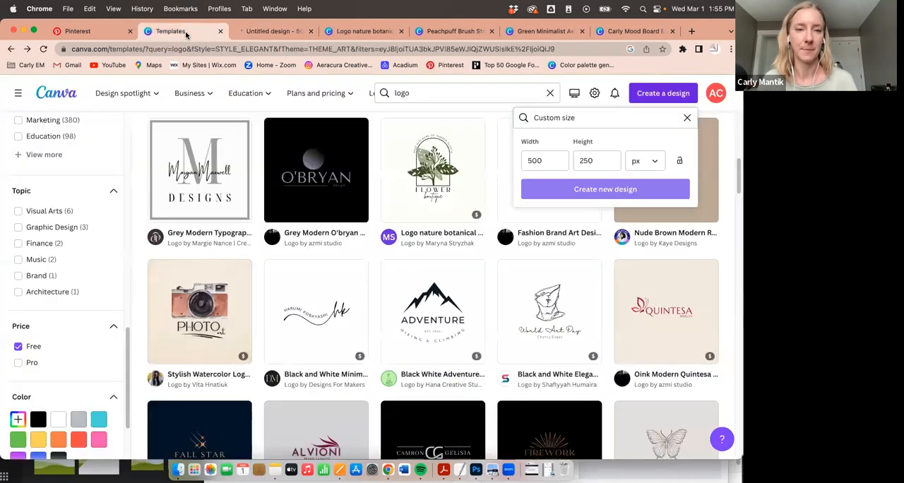
click(362, 31)
click(430, 252)
click(422, 195)
drag(409, 179, 532, 333)
right_click(467, 258)
click(499, 209)
click(272, 31)
right_click(405, 233)
click(448, 261)
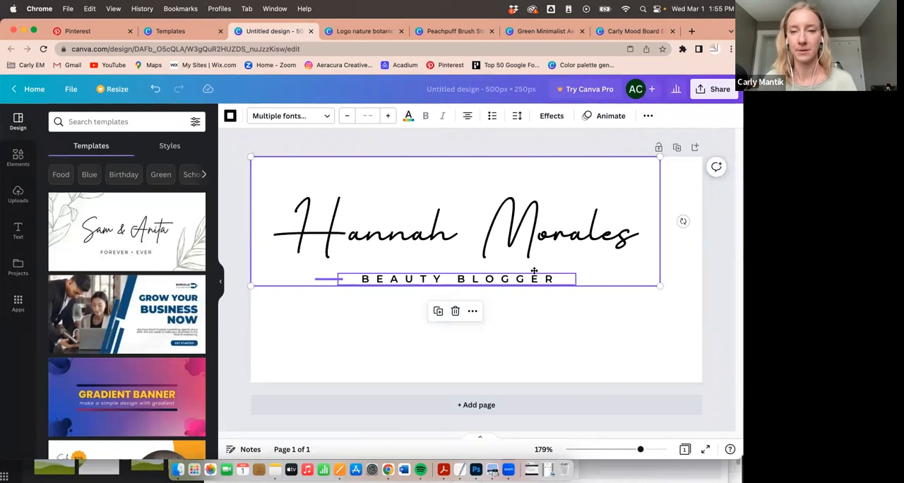
- Enlarge the pasted Beauty Blogger logo to the full page width and move it down towards the middle of the page
drag(534, 272, 542, 303)
drag(668, 317, 702, 328)
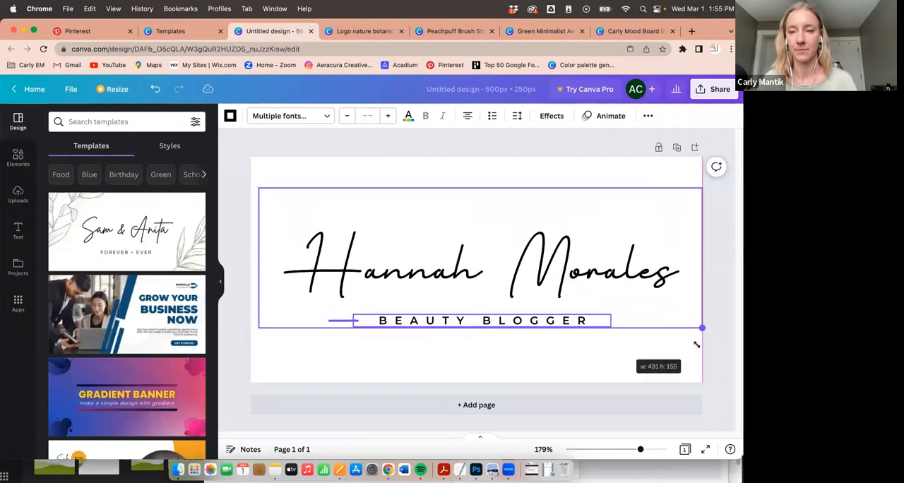
drag(543, 260, 541, 270)
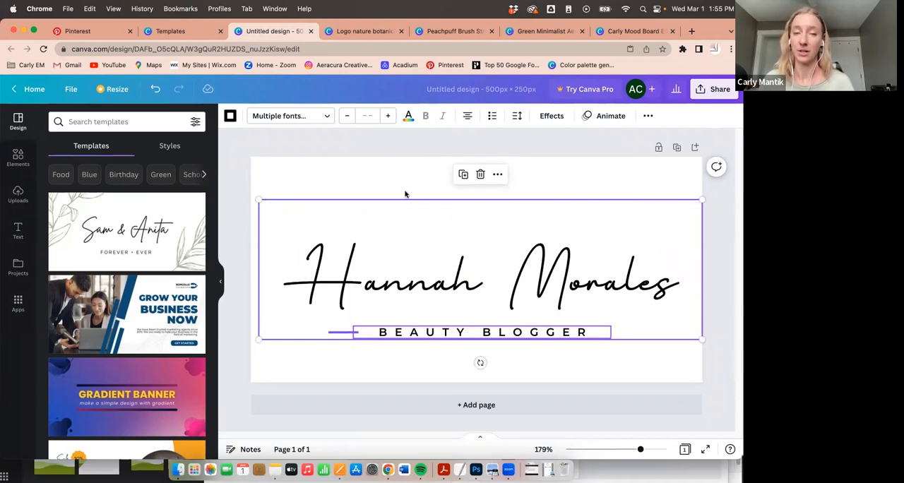
drag(579, 279, 571, 279)
drag(693, 339, 701, 344)
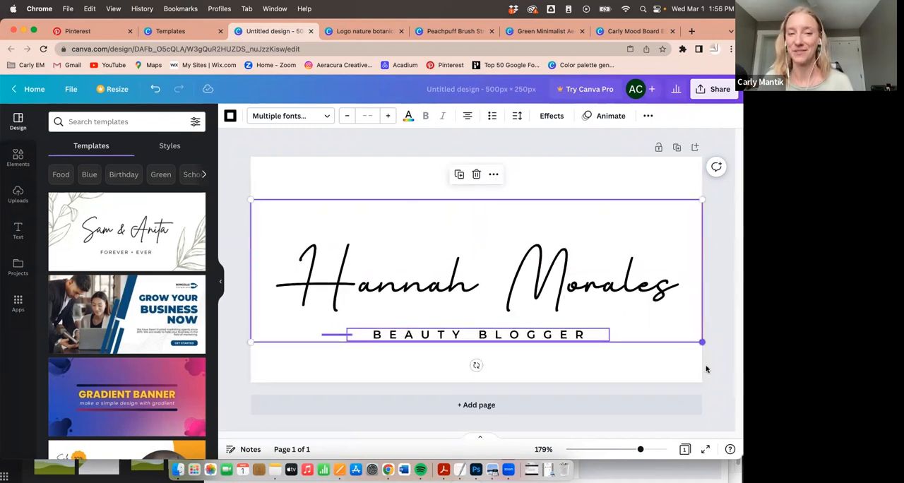
click(441, 364)
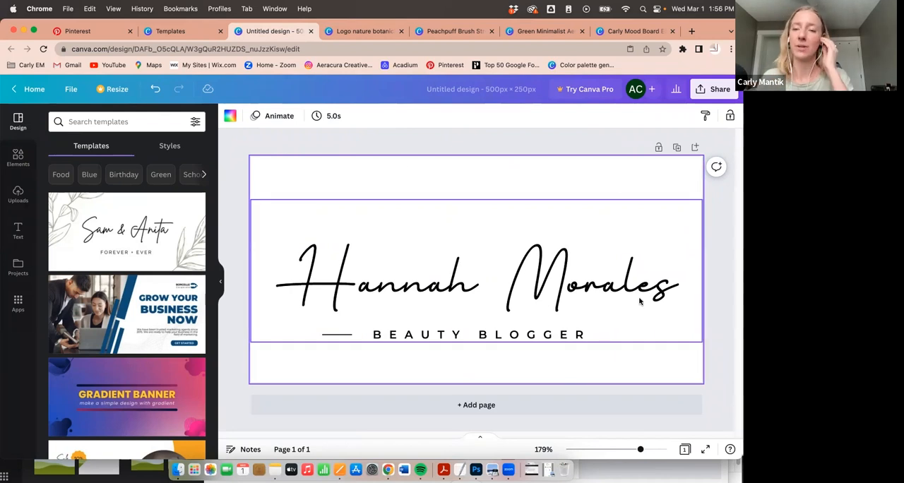
- Review the PNG download options for the 500 × 250 px Beauty Blogger logo design, then close them without downloading
click(712, 89)
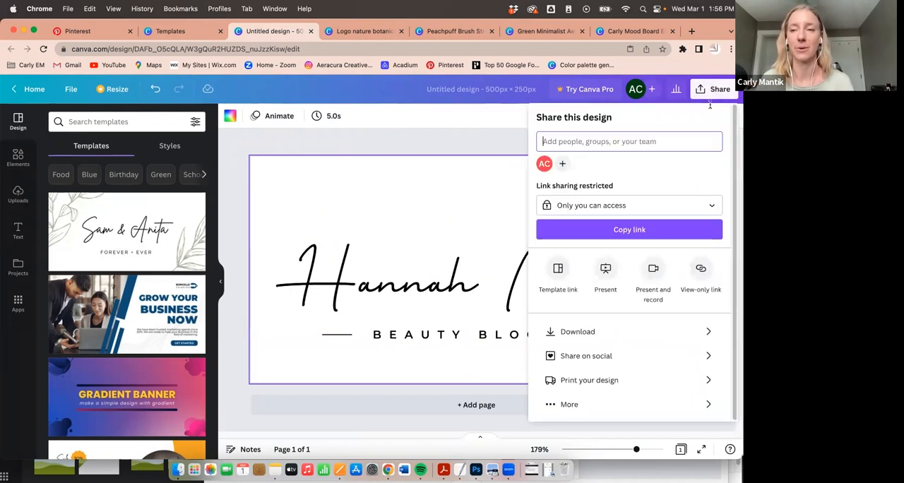
click(606, 334)
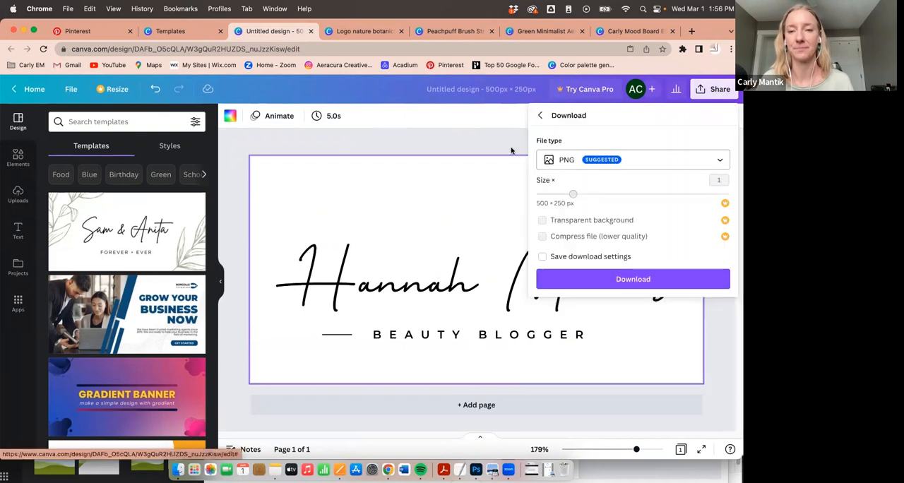
click(473, 114)
- Switch to the multi-page logo design and check its PNG download settings, including the transparent background option, without downloading
click(378, 31)
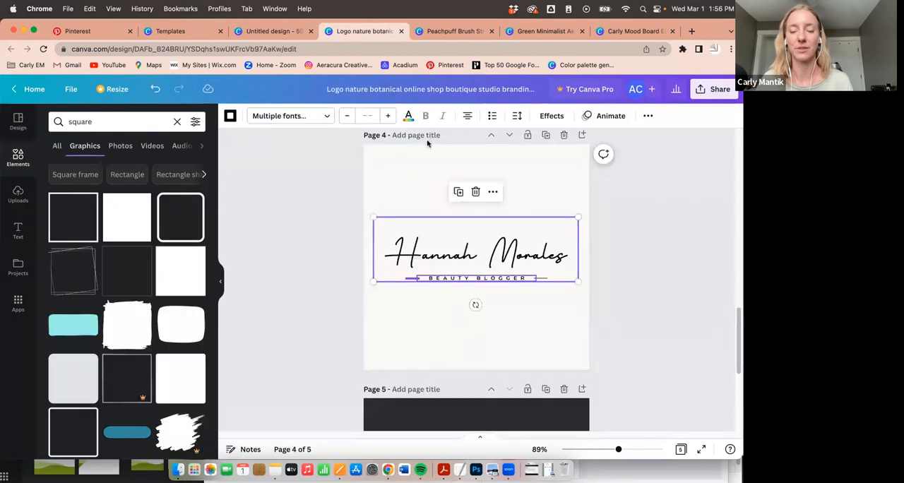
click(509, 321)
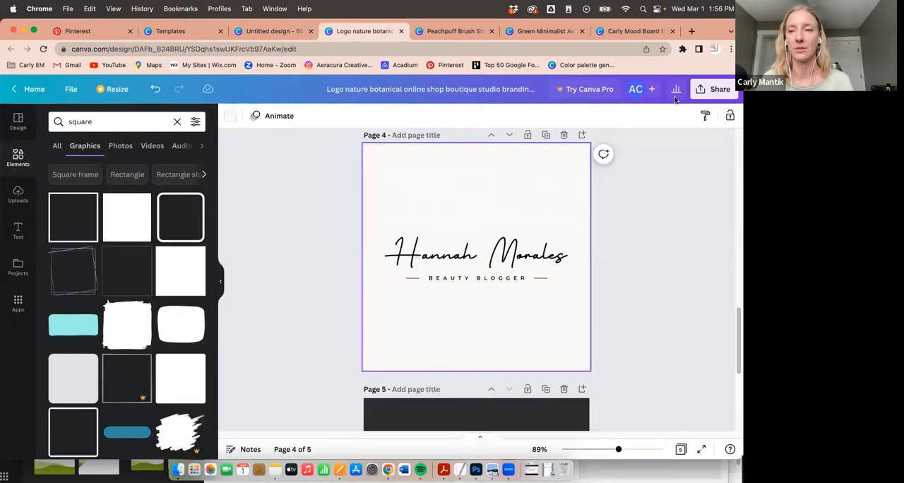
click(711, 87)
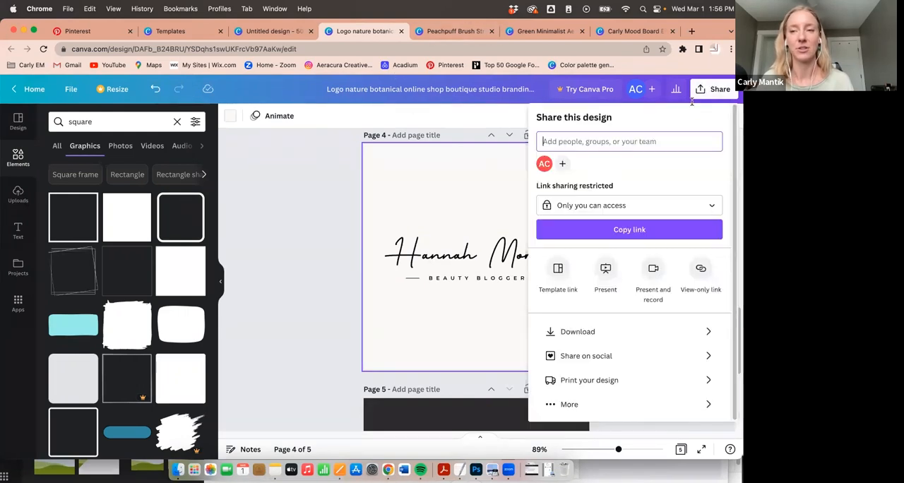
click(587, 331)
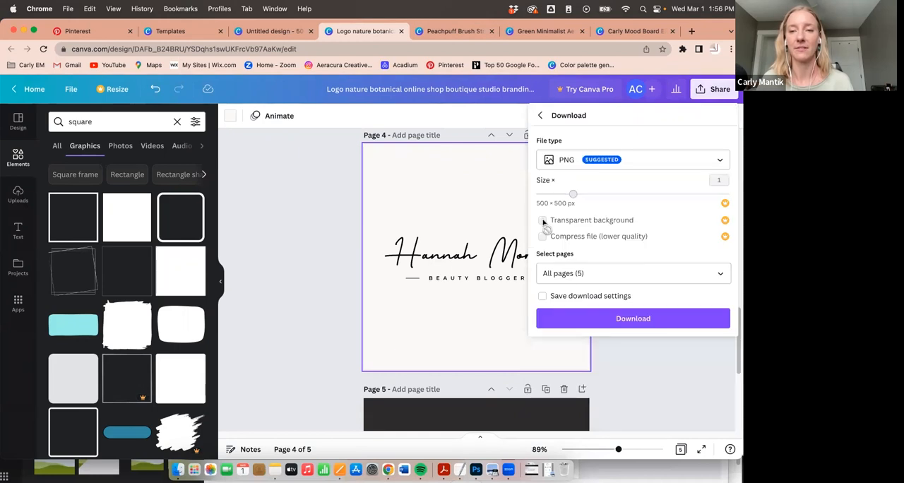
click(484, 169)
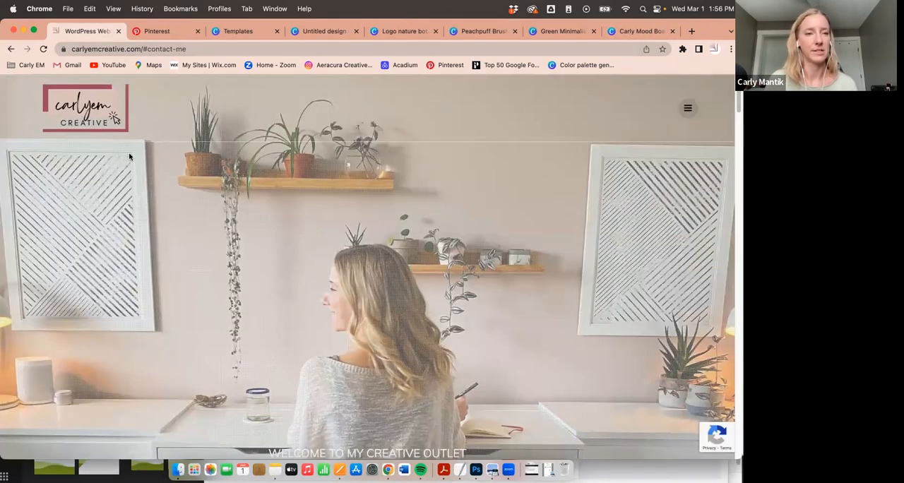
- Examine how the header logo looks over the different section backgrounds of the Carly Em Creative website, down to the footer and back
scroll(128, 156, down, 9)
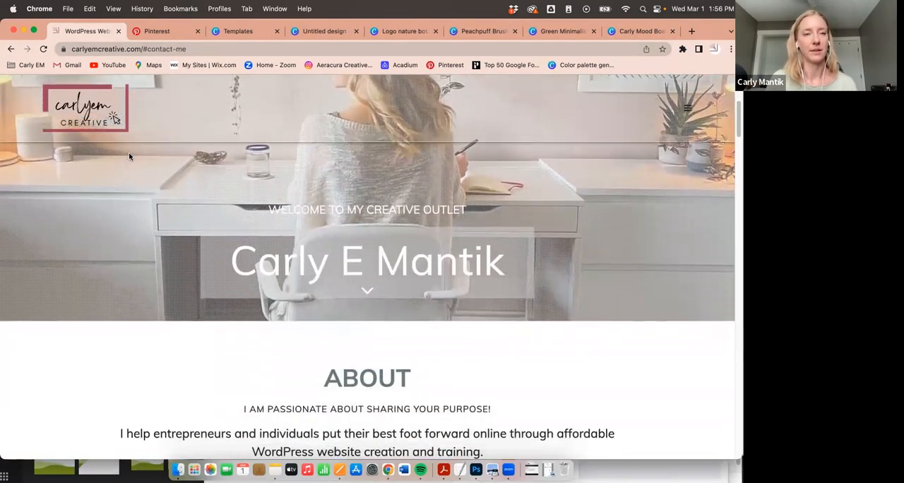
scroll(129, 156, down, 5)
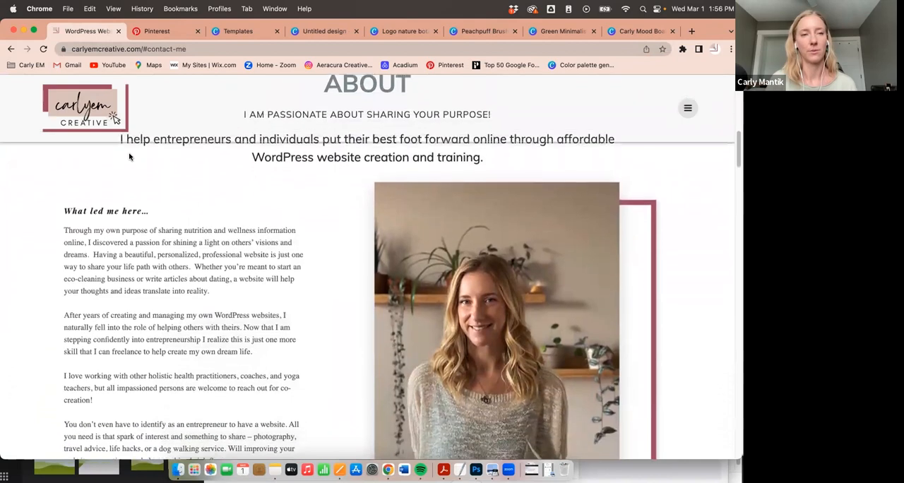
scroll(130, 157, up, 4)
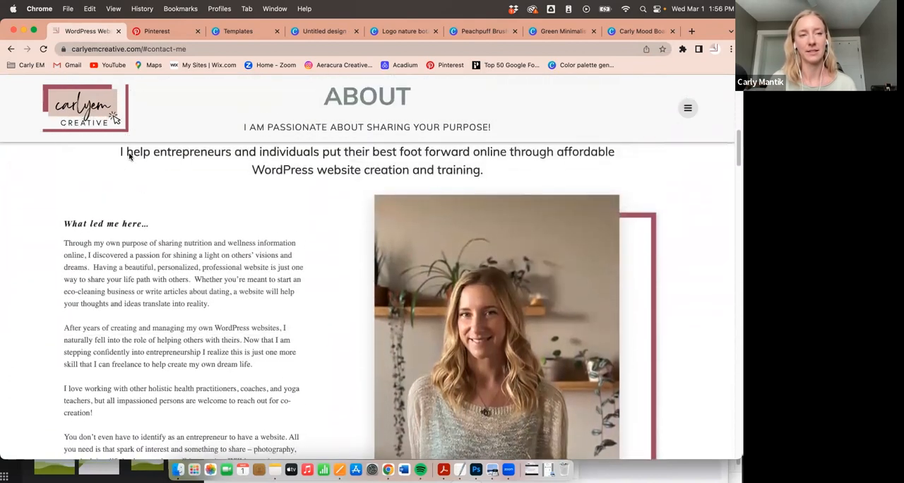
scroll(130, 156, up, 1)
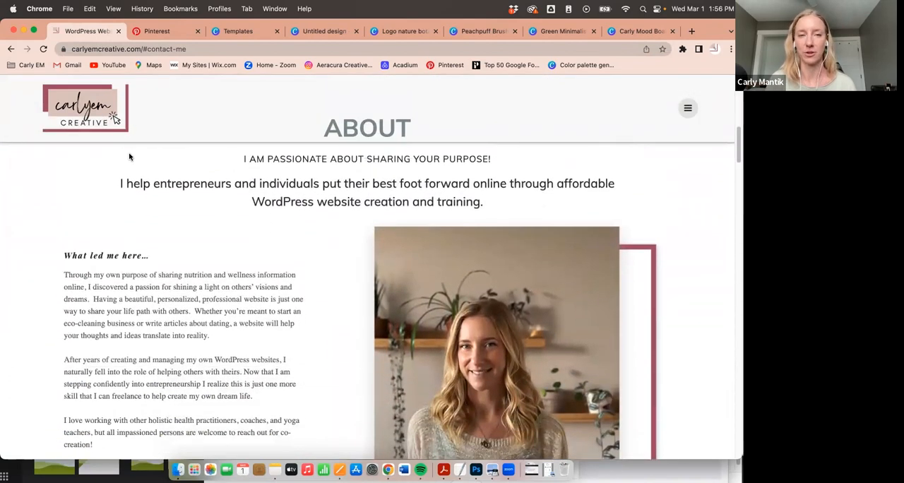
scroll(129, 156, down, 4)
scroll(129, 156, down, 10)
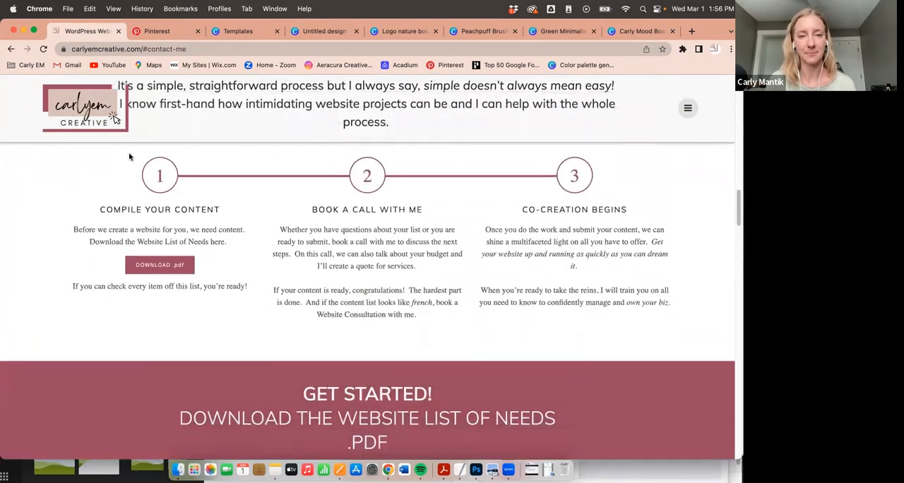
scroll(130, 156, down, 10)
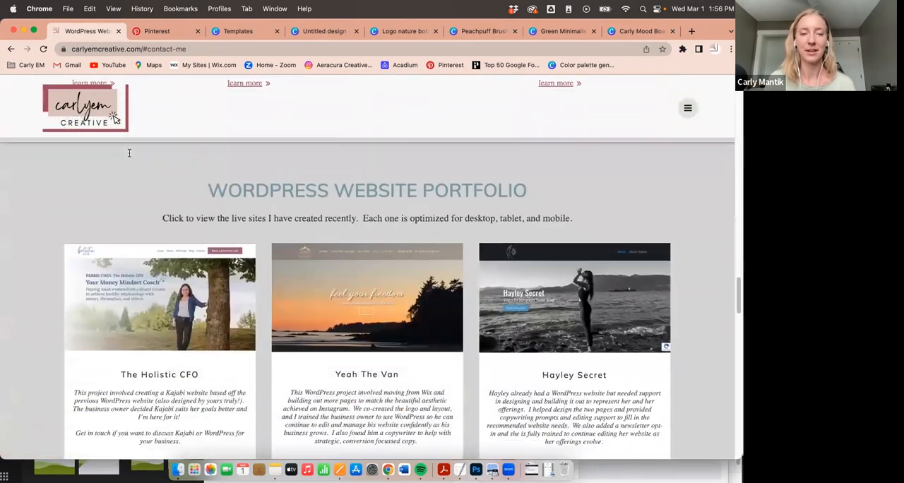
scroll(129, 156, down, 10)
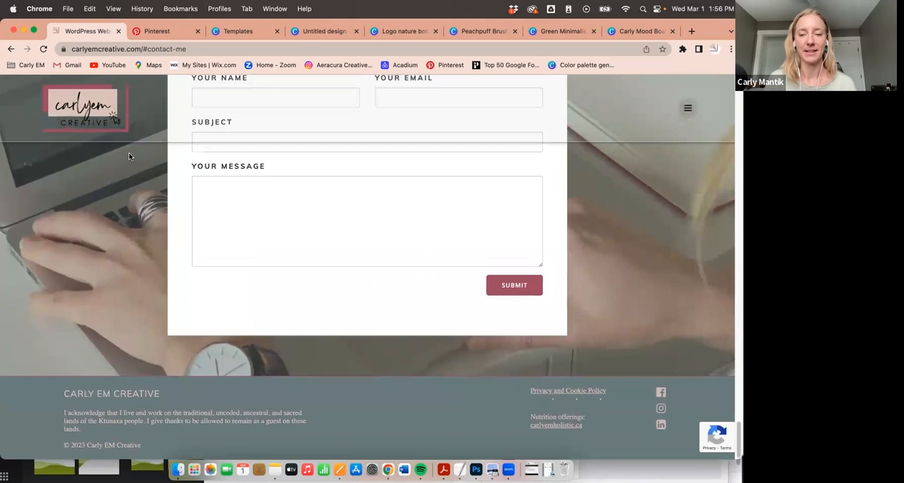
scroll(129, 156, up, 5)
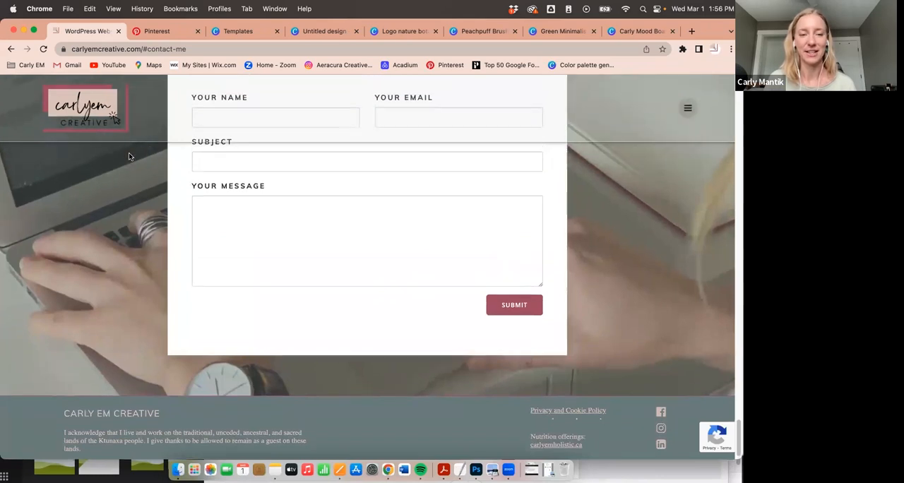
scroll(129, 156, up, 10)
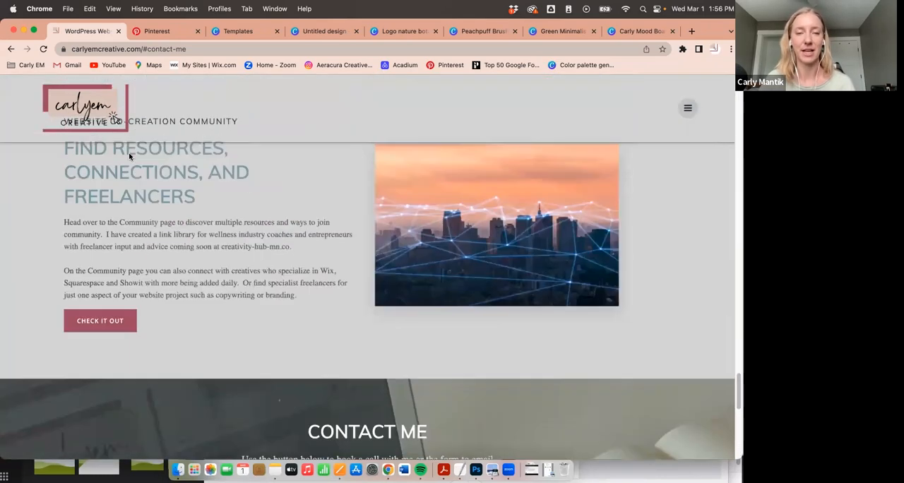
scroll(129, 156, up, 5)
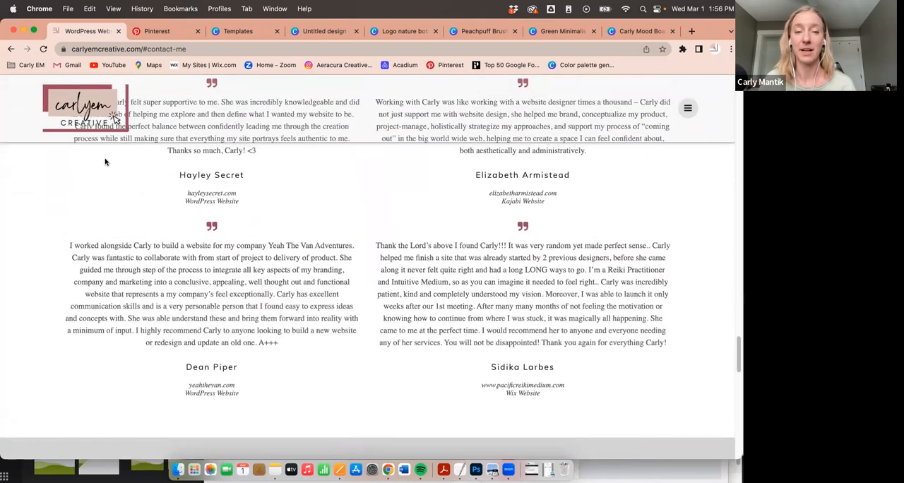
scroll(121, 174, up, 10)
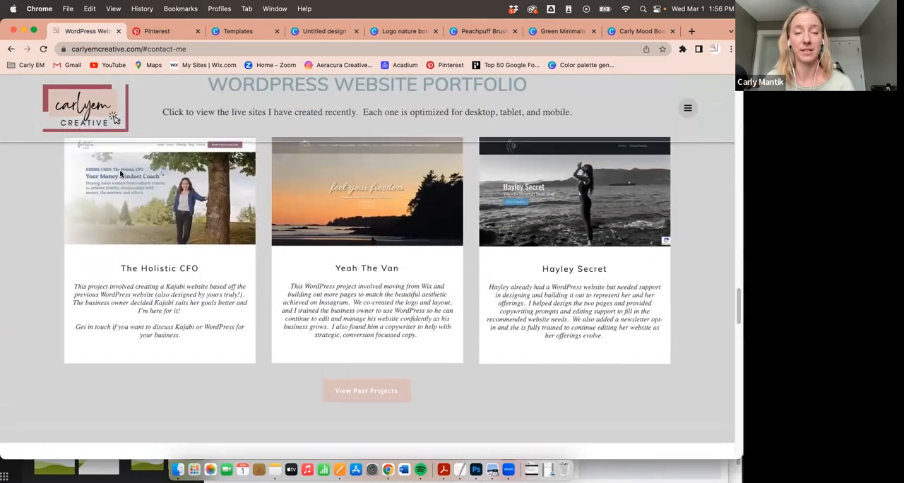
scroll(120, 173, up, 10)
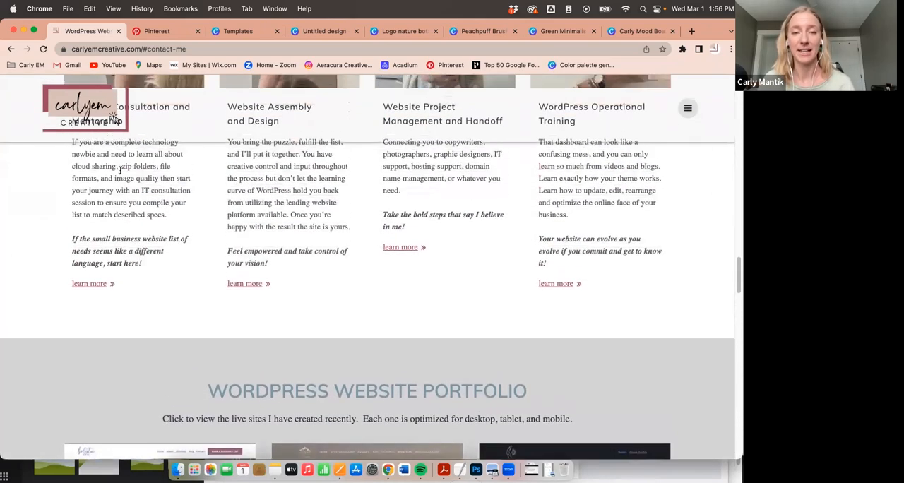
scroll(120, 174, up, 15)
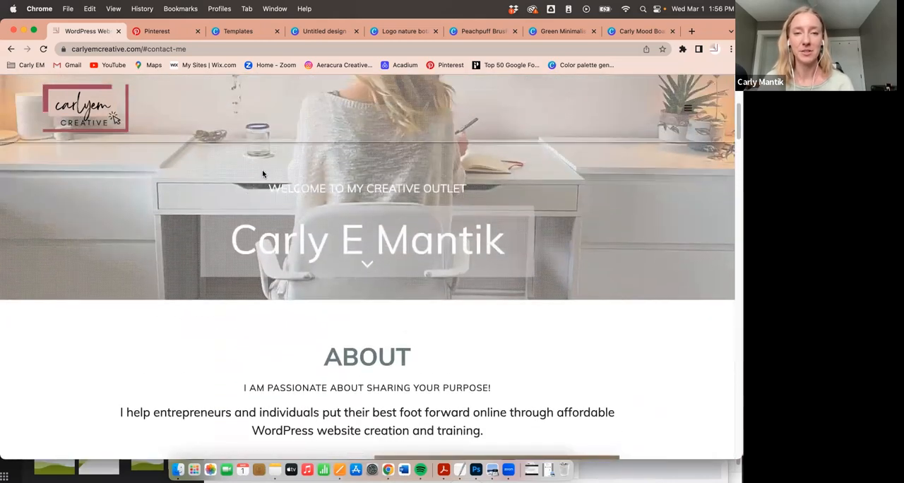
scroll(439, 267, up, 3)
scroll(439, 267, up, 6)
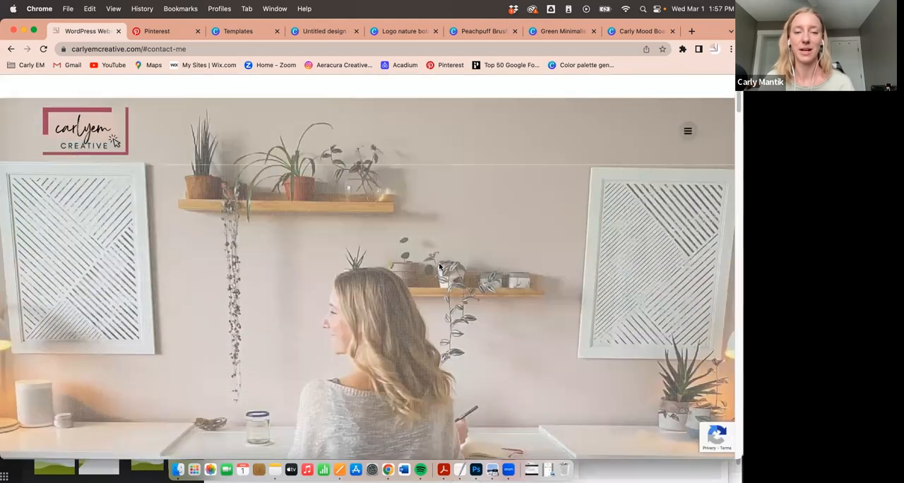